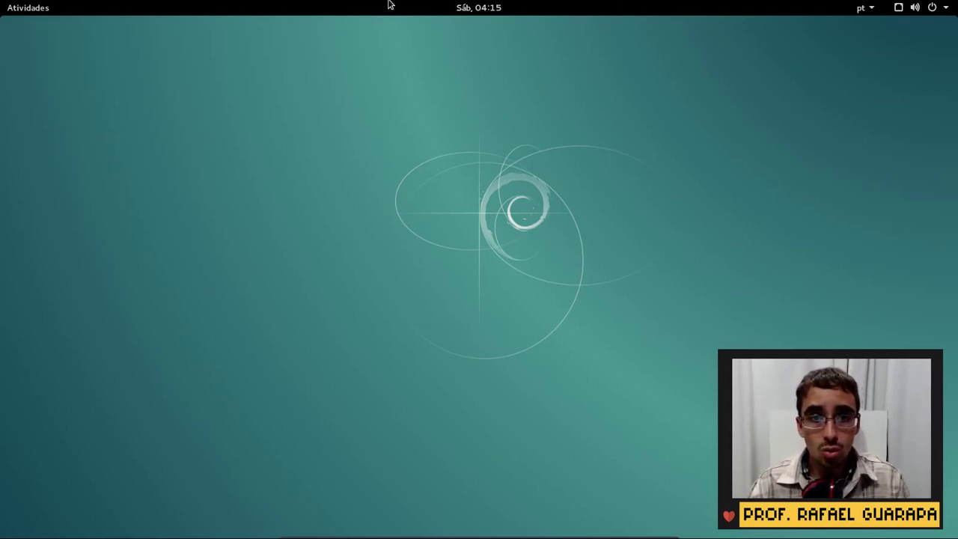
Open the top-bar calendar, move to next month and back, then close it
{"action": "left_click", "coordinate": [479, 6]}
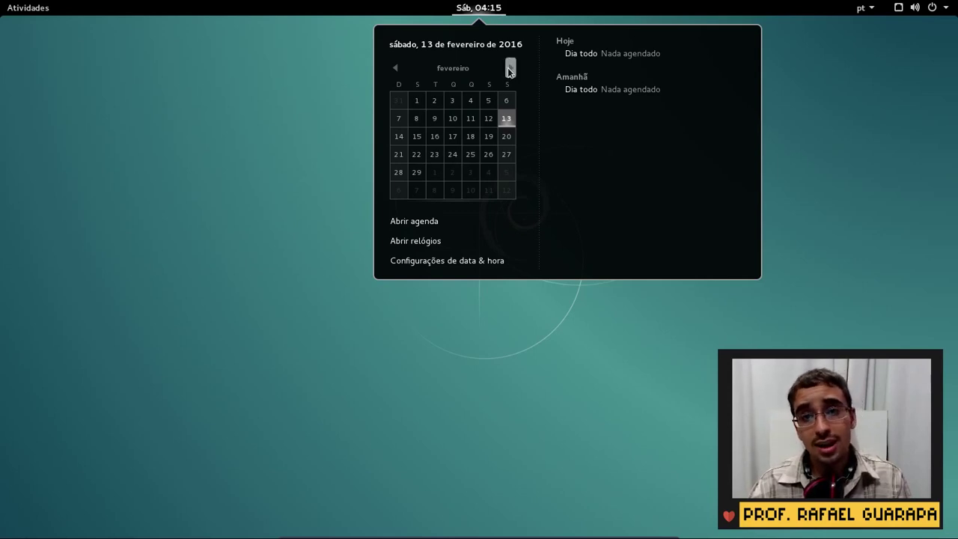
{"action": "left_click", "coordinate": [509, 69]}
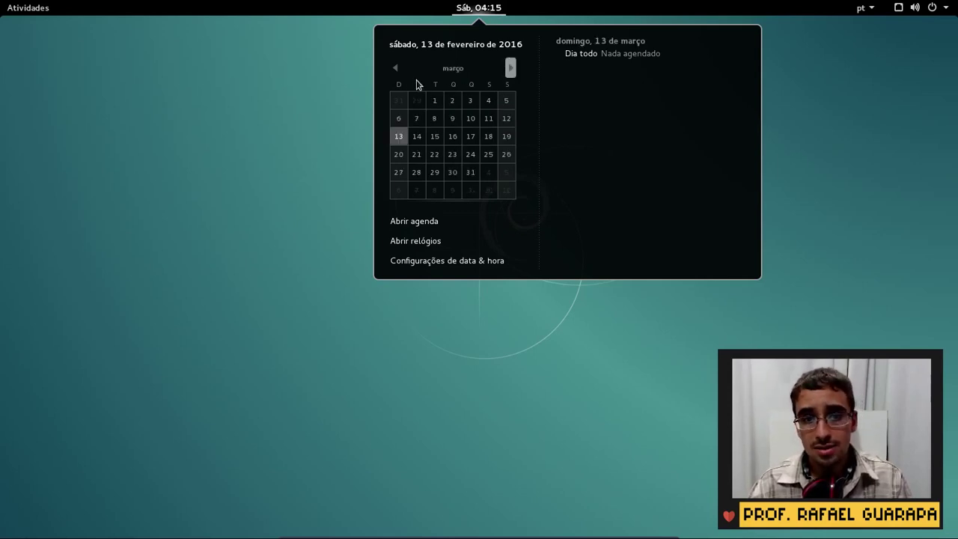
{"action": "left_click", "coordinate": [394, 68]}
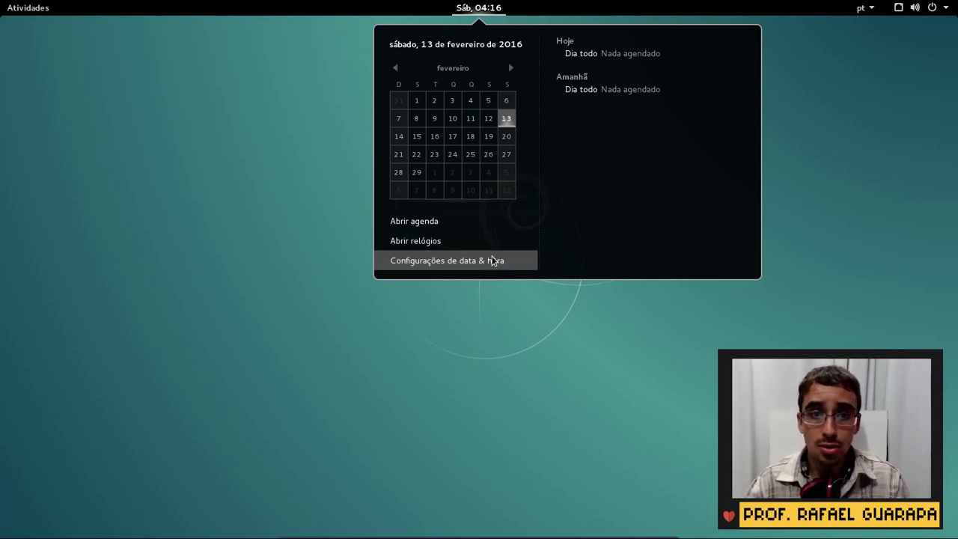
{"action": "left_click", "coordinate": [588, 399]}
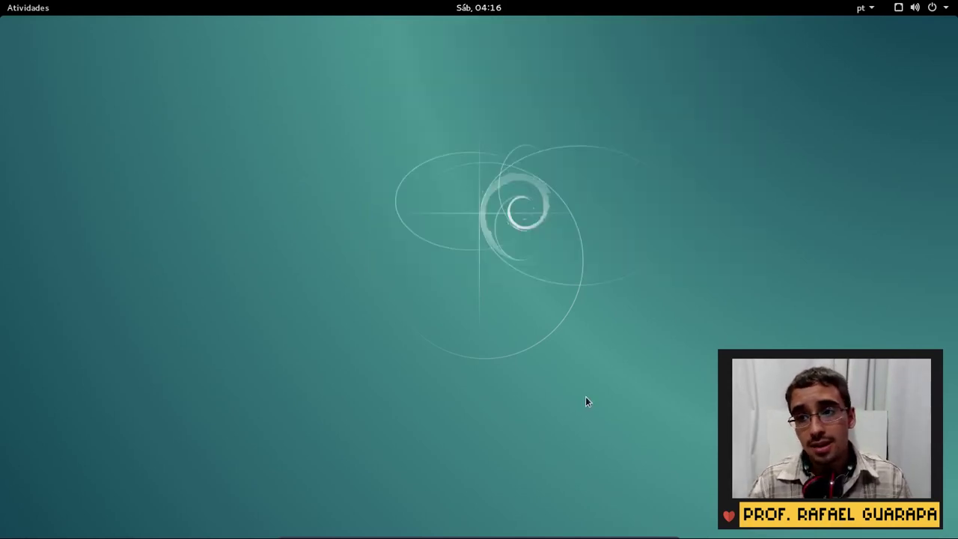
Open the status menu, nudge the volume slider, and expand the Wired connection options
{"action": "left_click", "coordinate": [956, 5]}
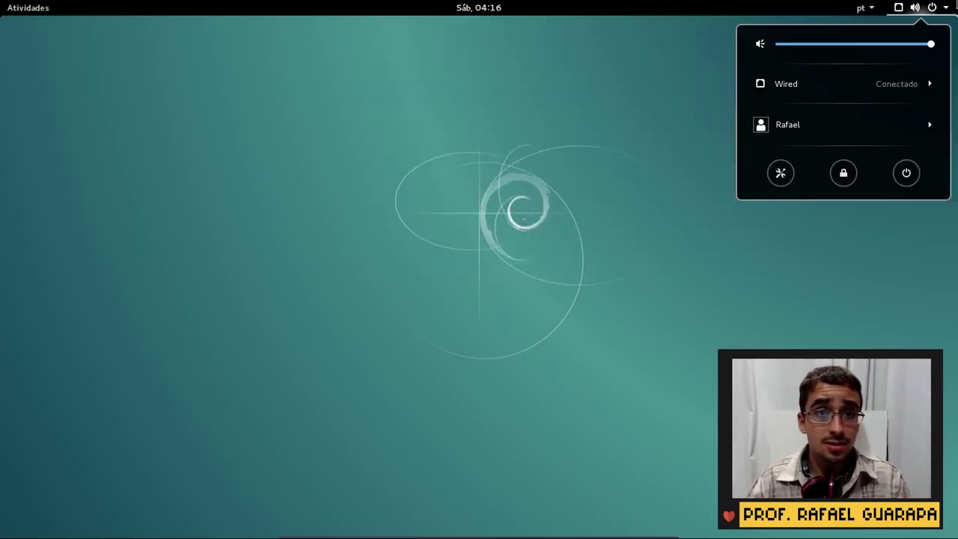
{"action": "mouse_move", "coordinate": [930, 43]}
{"action": "left_mouse_down"}
{"action": "mouse_move", "coordinate": [829, 43]}
{"action": "mouse_move", "coordinate": [935, 45]}
{"action": "left_mouse_up"}
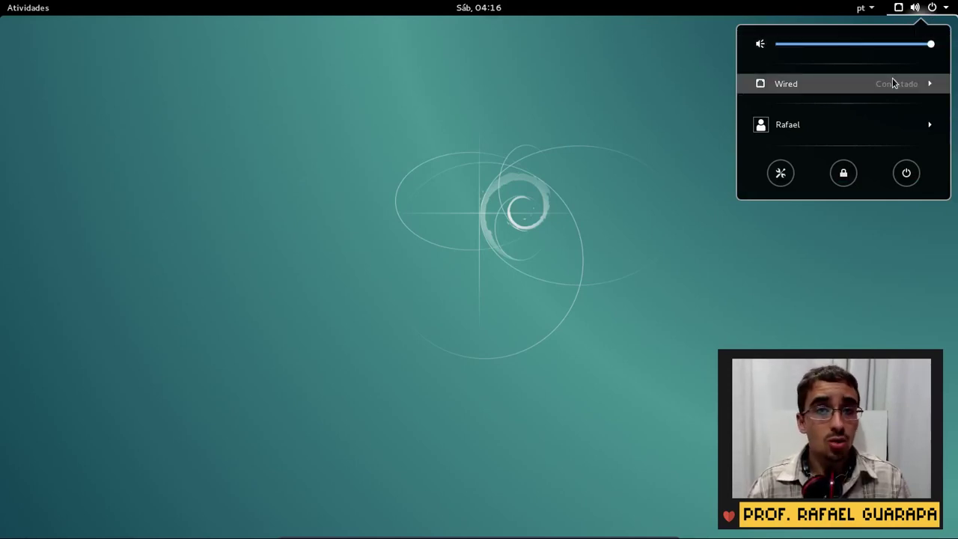
{"action": "left_click", "coordinate": [942, 84]}
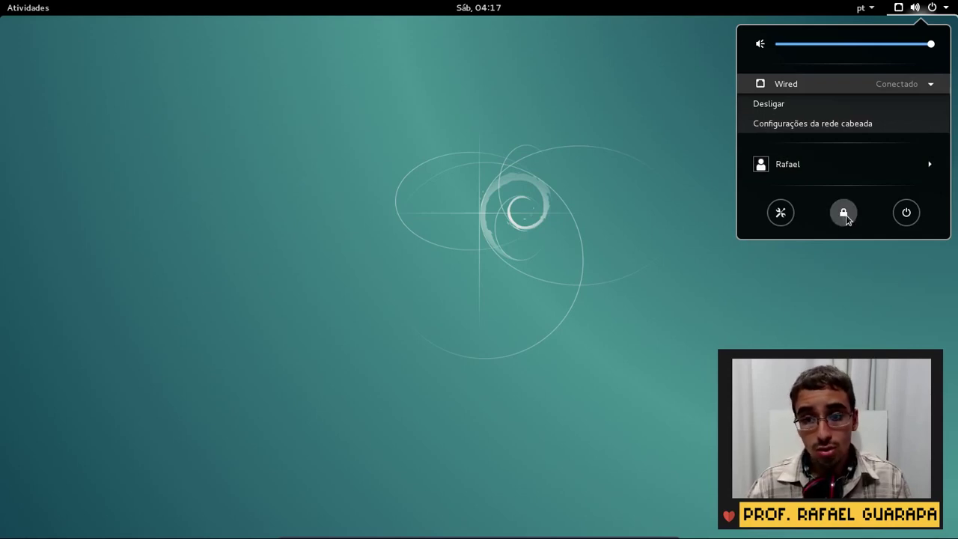
Cancel the power-off dialog, then lock the screen from the status menu
{"action": "left_click", "coordinate": [909, 214]}
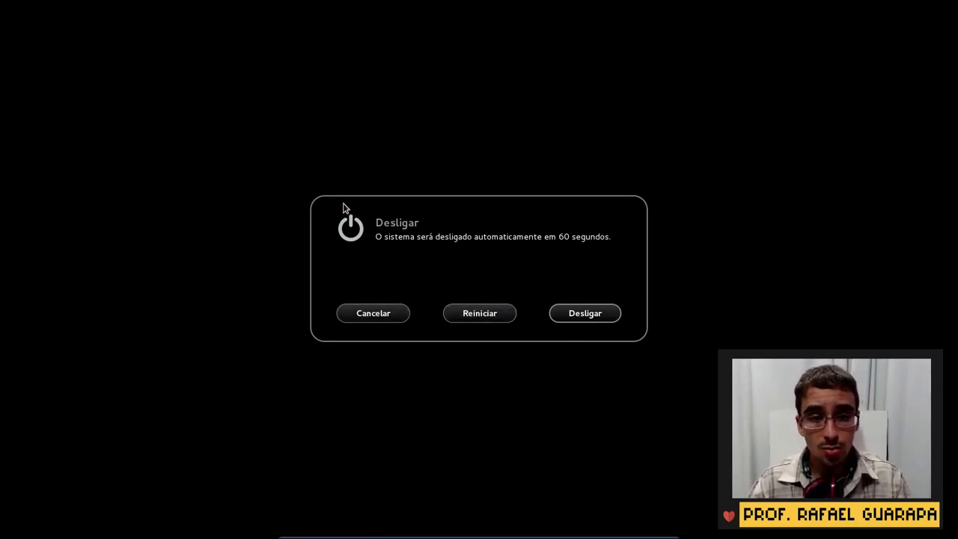
{"action": "left_click", "coordinate": [386, 313]}
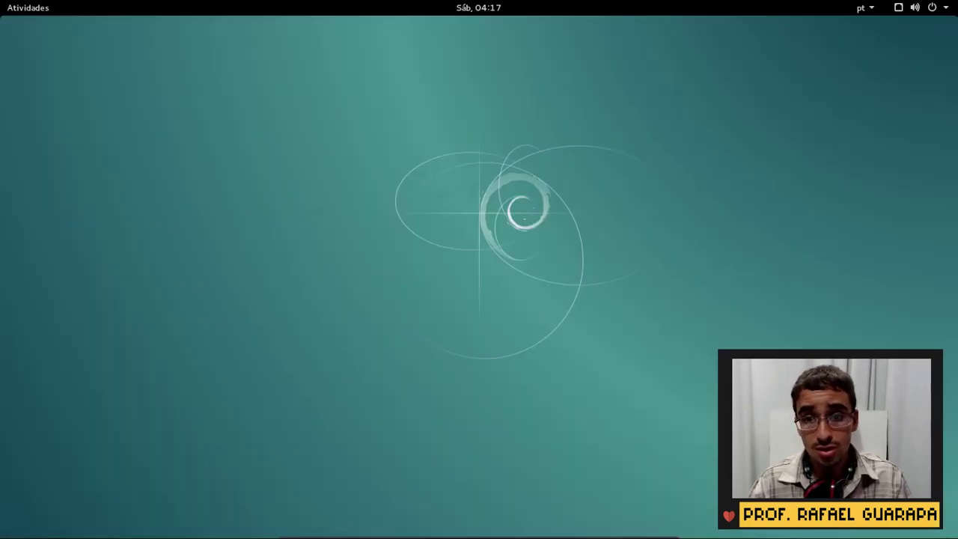
{"action": "left_click", "coordinate": [914, 8]}
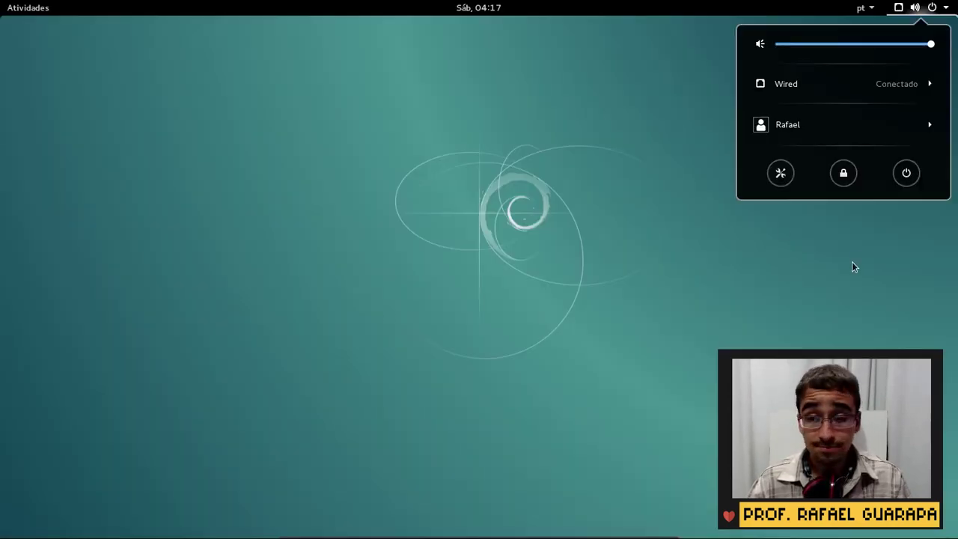
{"action": "left_click", "coordinate": [843, 173]}
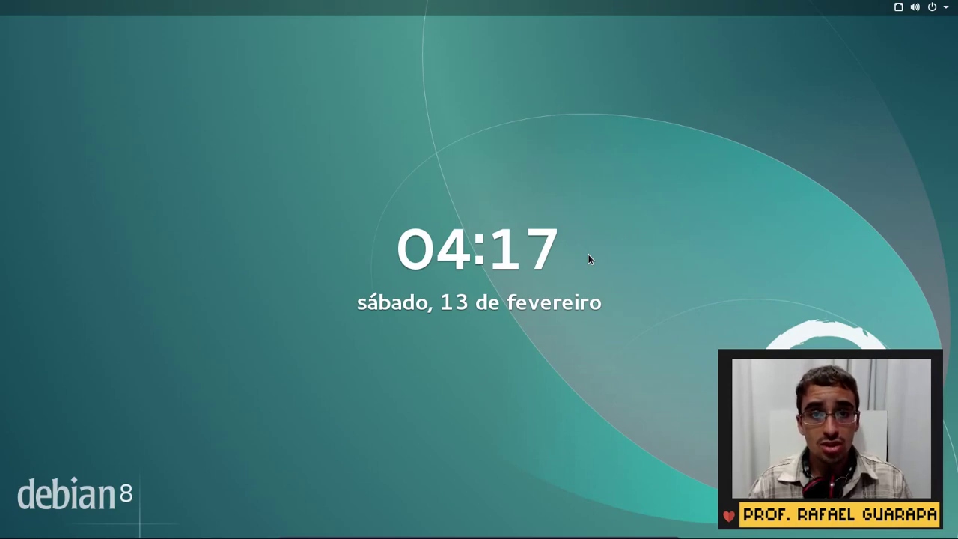
Unlock the session by entering the account password
{"action": "type", "text": "a"}
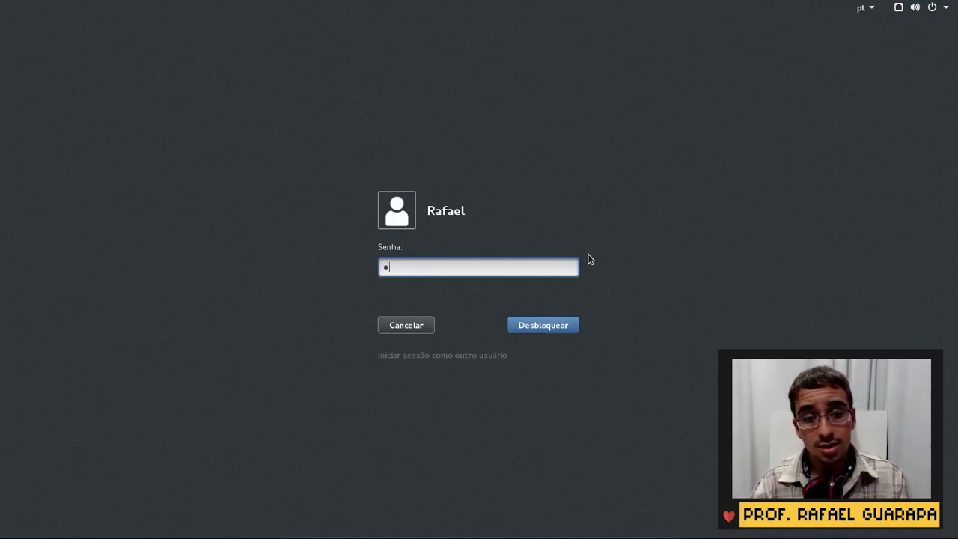
{"action": "key", "text": "BackSpace"}
{"action": "type", "text": "a*****"}
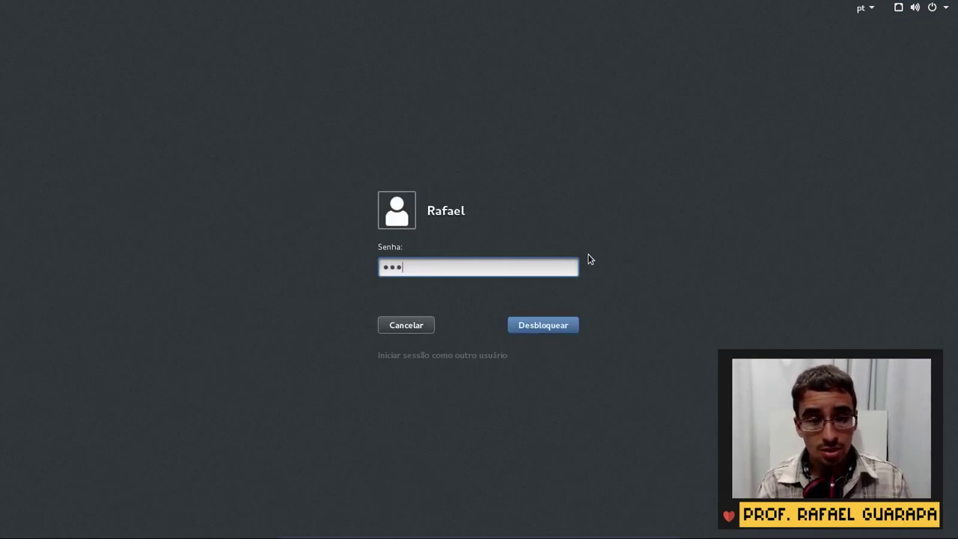
{"action": "key", "text": "Return"}
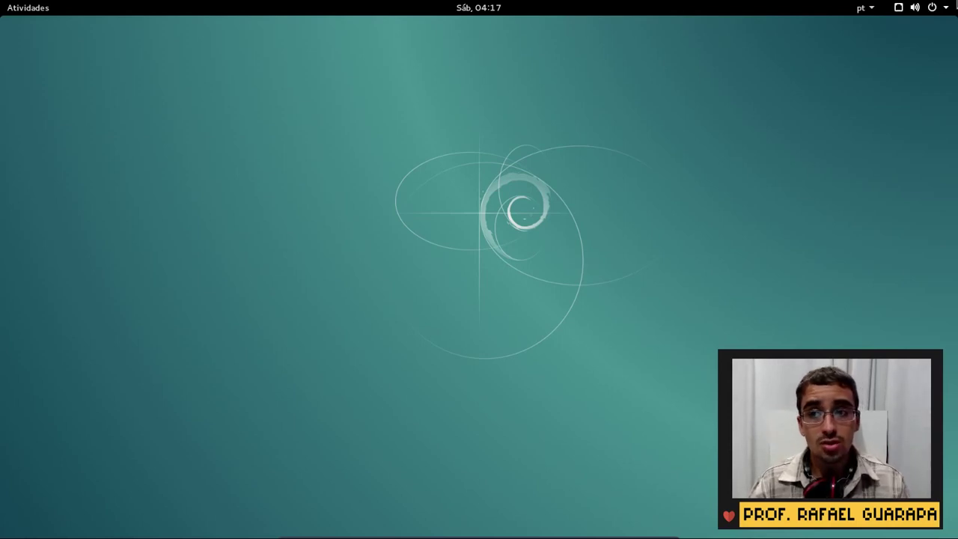
Open and dismiss the status menu, then press Super for the Activities overview
{"action": "left_click", "coordinate": [899, 7]}
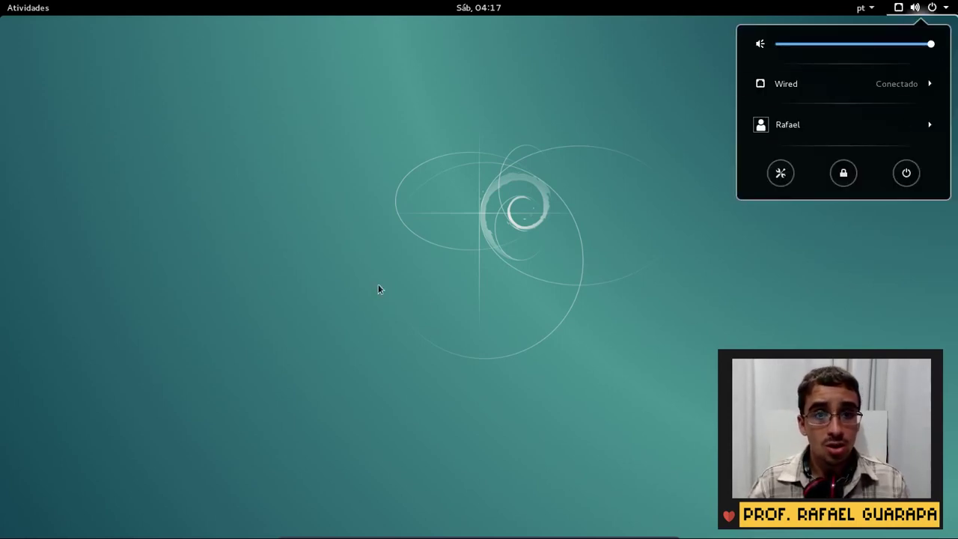
{"action": "left_click", "coordinate": [393, 259]}
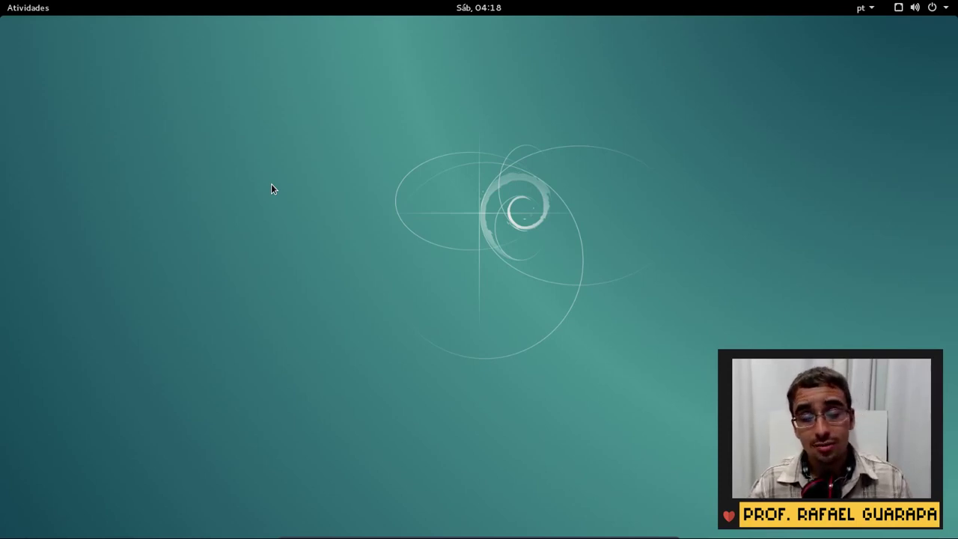
{"action": "key", "text": "super"}
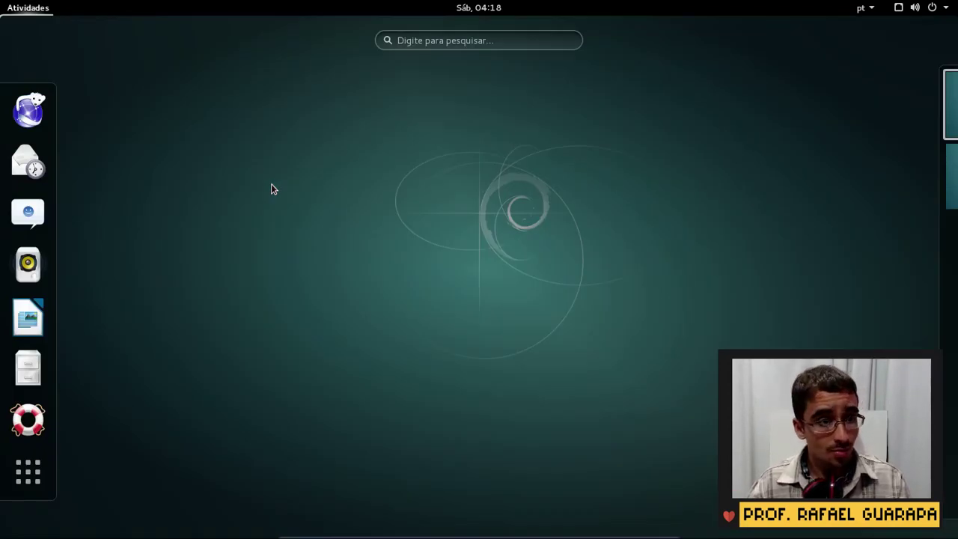
Toggle the overview with Super and start Iceweasel from the dash
{"action": "key", "text": "super"}
{"action": "key", "text": "super"}
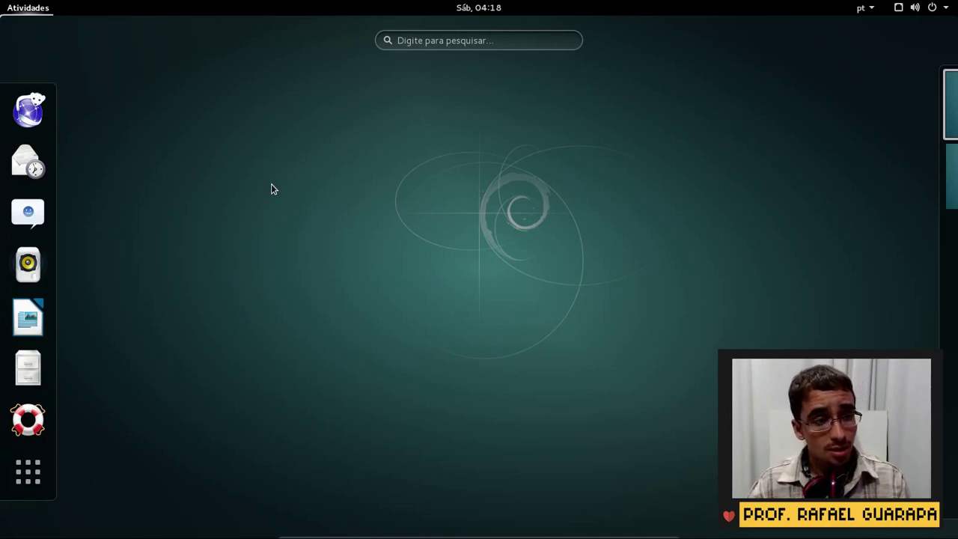
{"action": "left_click", "coordinate": [29, 112]}
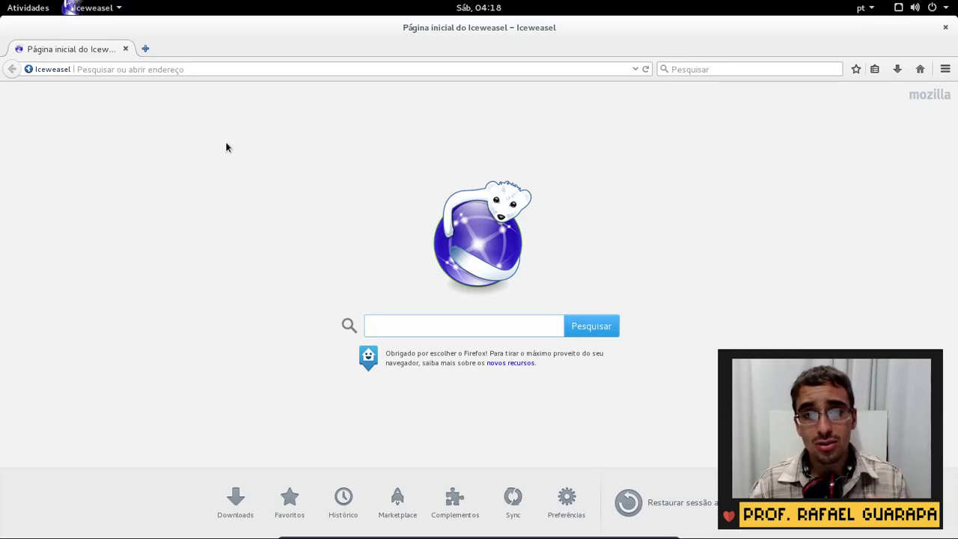
{"action": "left_click", "coordinate": [277, 69]}
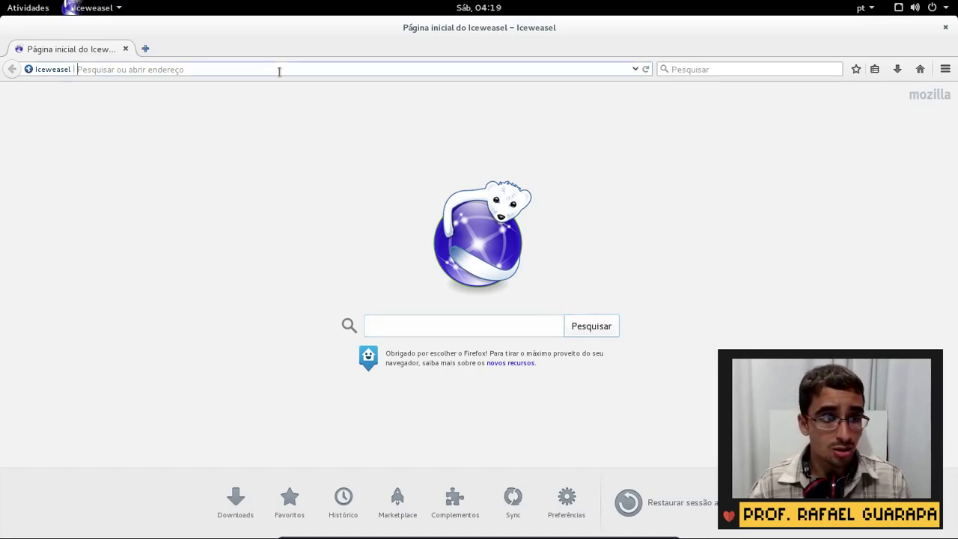
{"action": "type", "text": "www.google.com.br/"}
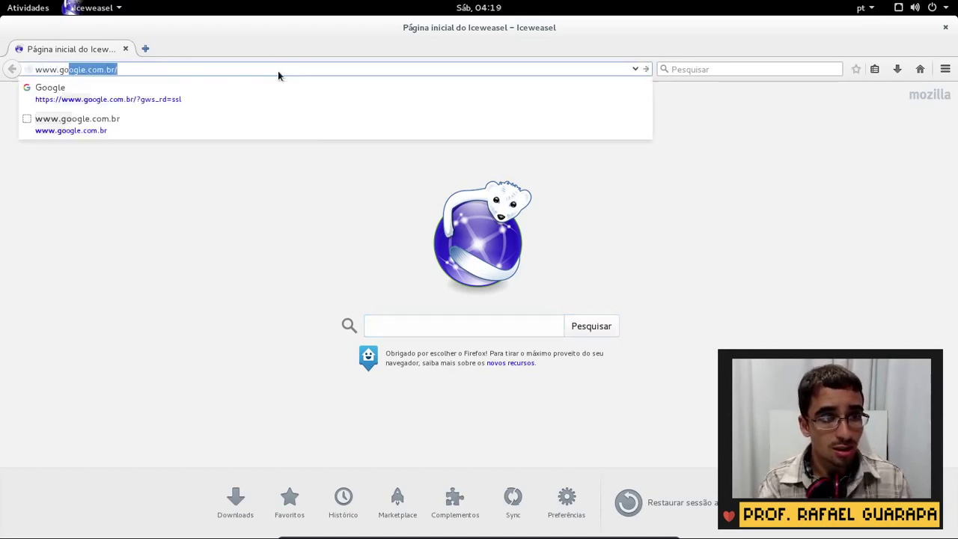
{"action": "key", "text": "Return"}
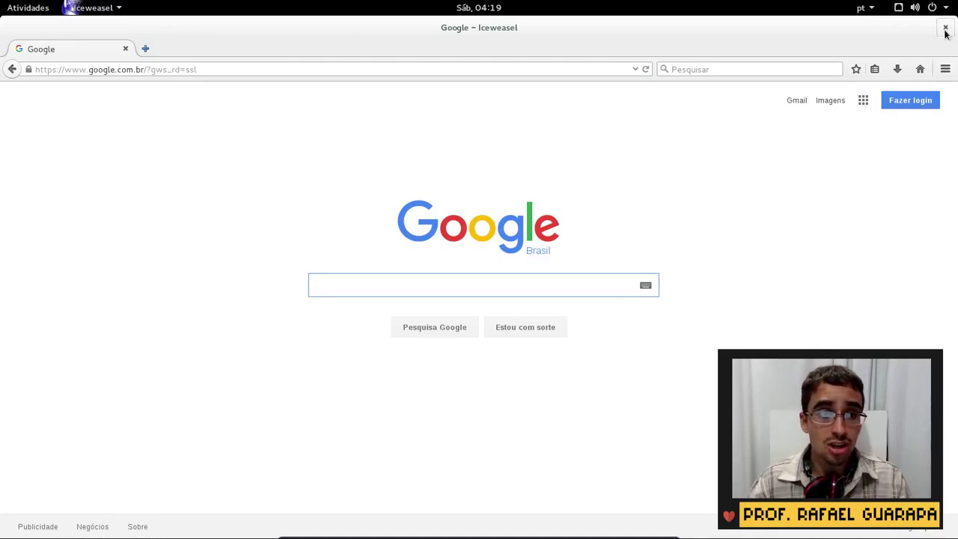
Look over the Iceweasel app and main menus, close the browser, and return to Activities
{"action": "left_click", "coordinate": [101, 6]}
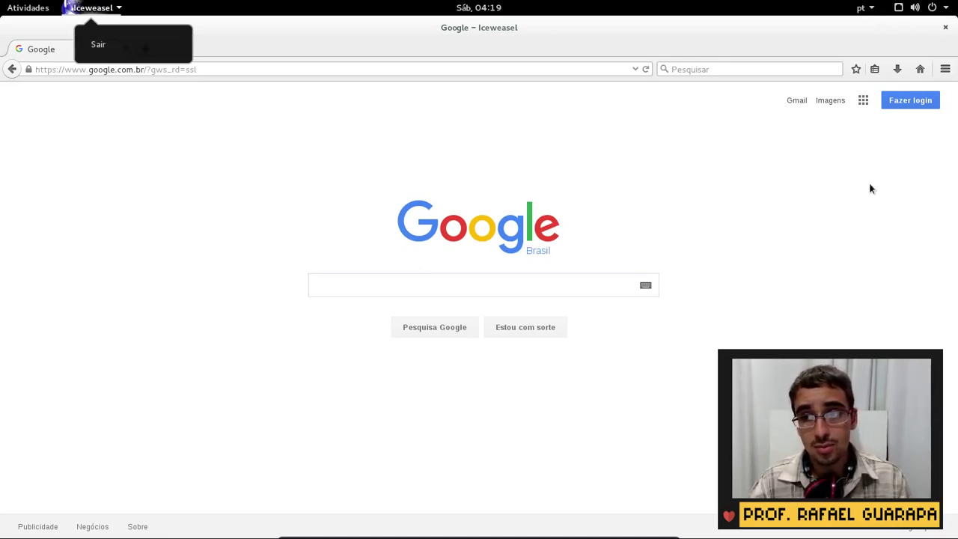
{"action": "left_click", "coordinate": [927, 156]}
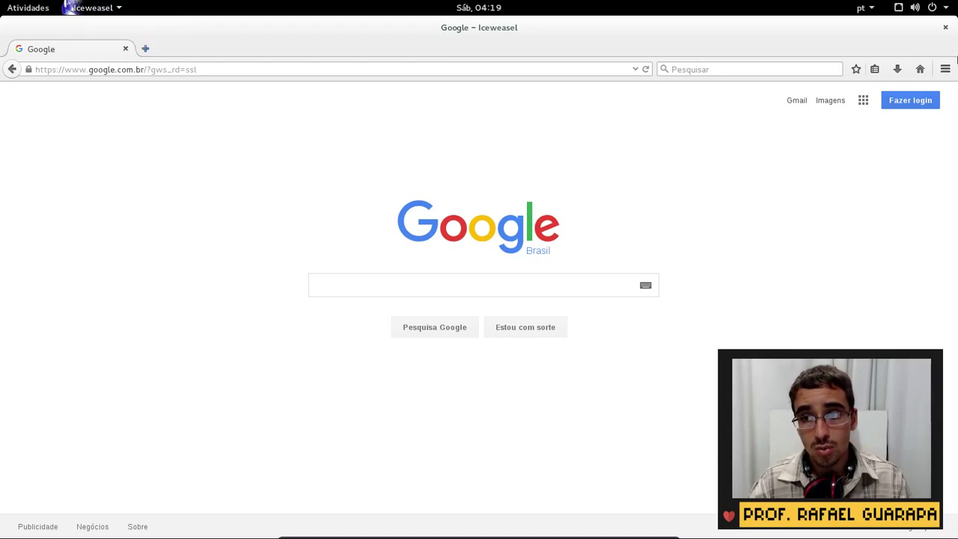
{"action": "left_click", "coordinate": [945, 69]}
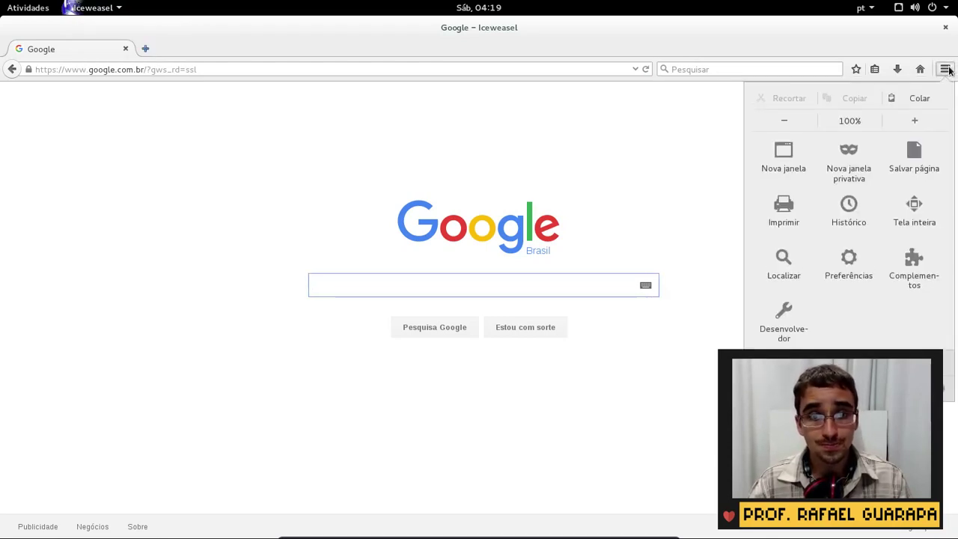
{"action": "left_click", "coordinate": [588, 130]}
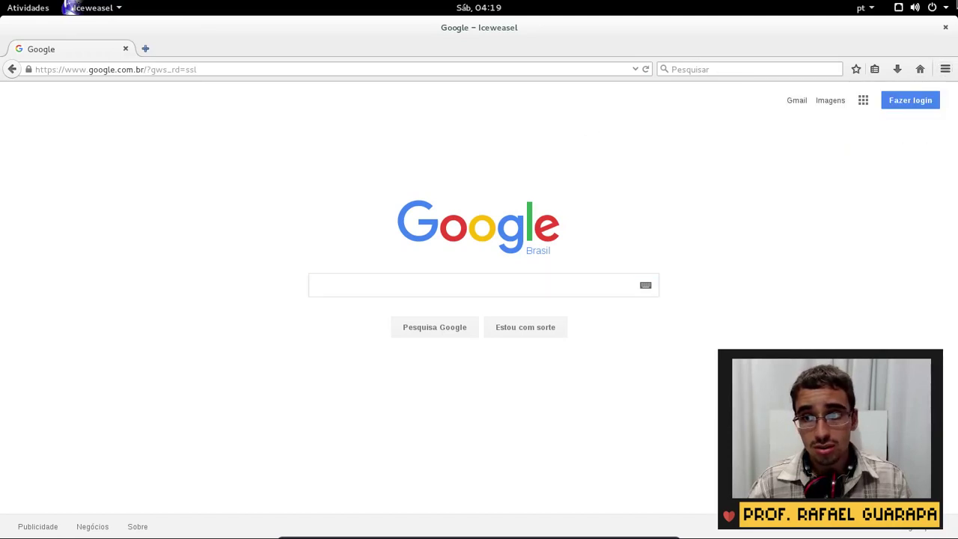
{"action": "left_click", "coordinate": [943, 29]}
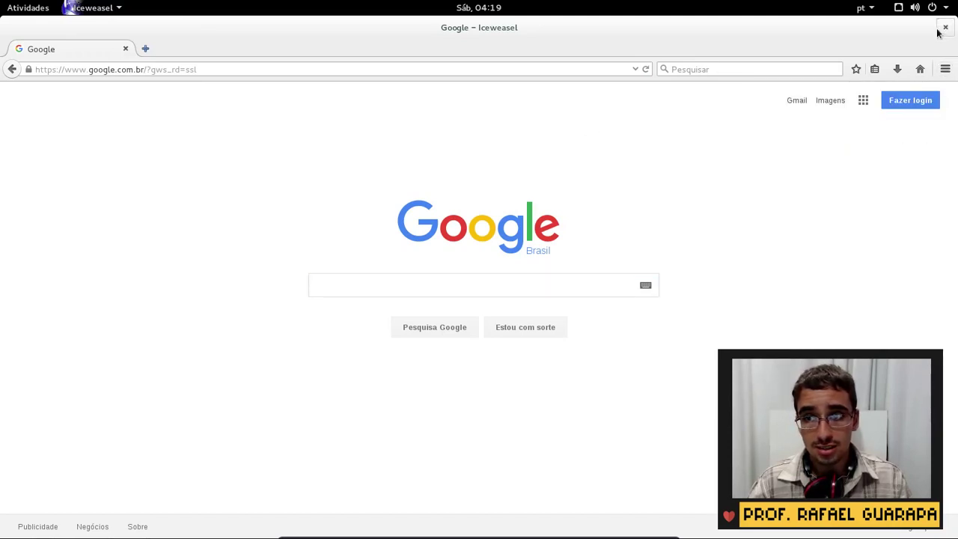
{"action": "left_click", "coordinate": [30, 7]}
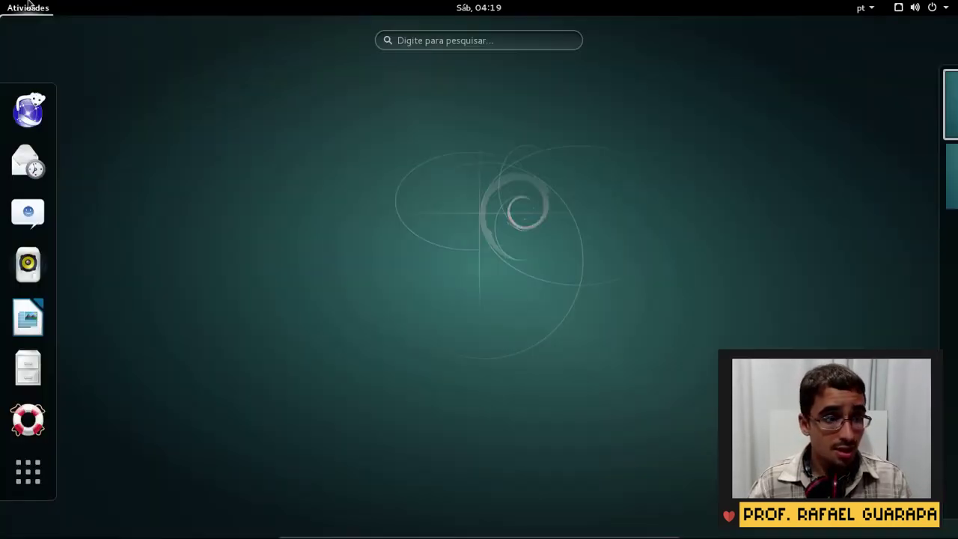
Launch Files on Pasta pessoal and look over its app and window menus
{"action": "left_click", "coordinate": [26, 377]}
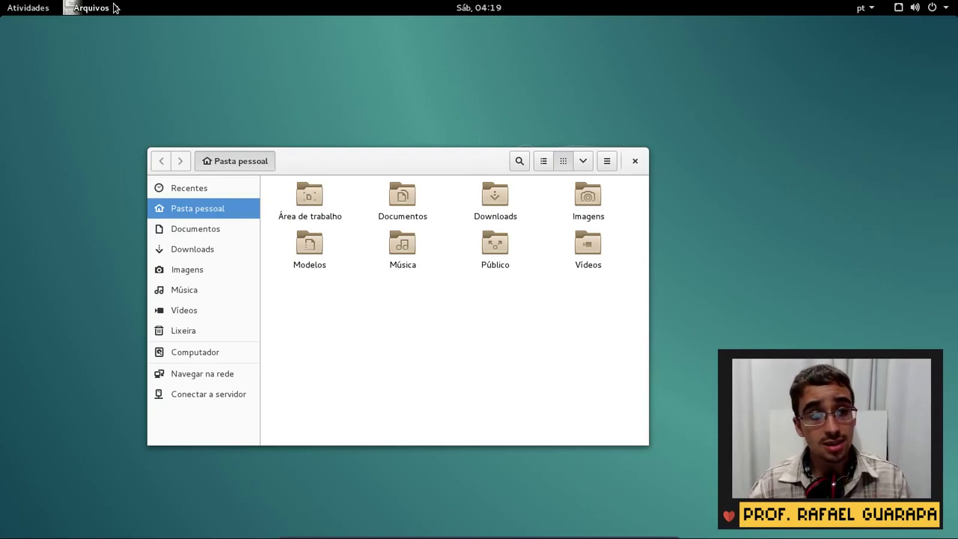
{"action": "left_click", "coordinate": [94, 7]}
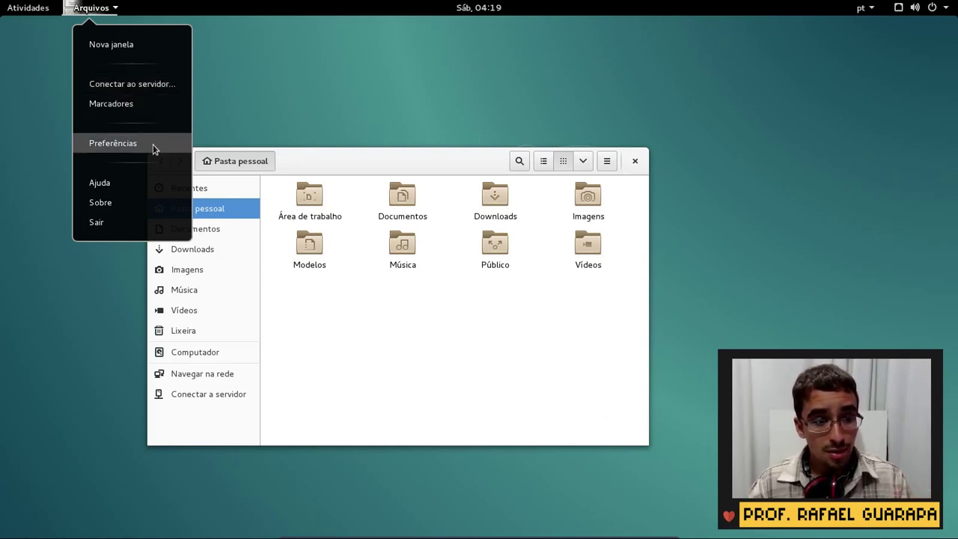
{"action": "left_click", "coordinate": [425, 366]}
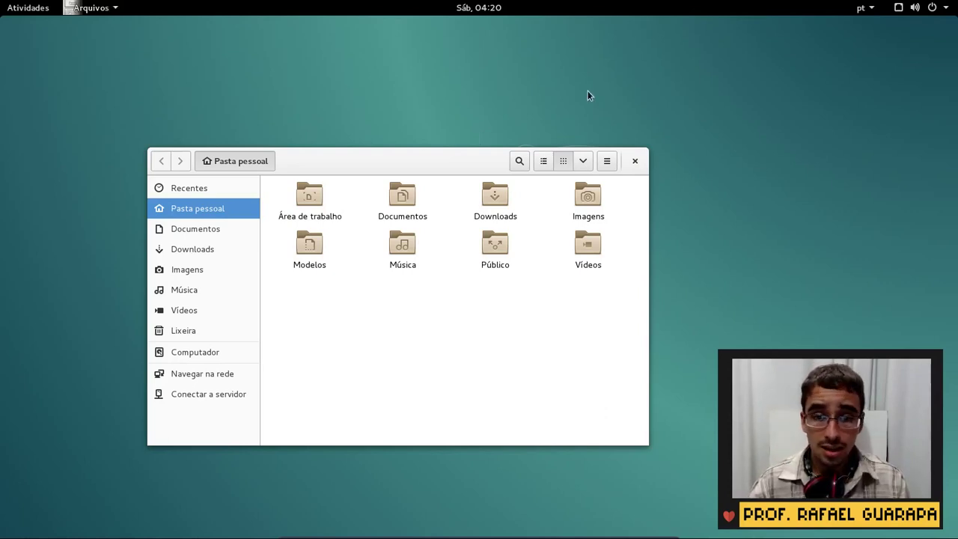
{"action": "left_click", "coordinate": [608, 161]}
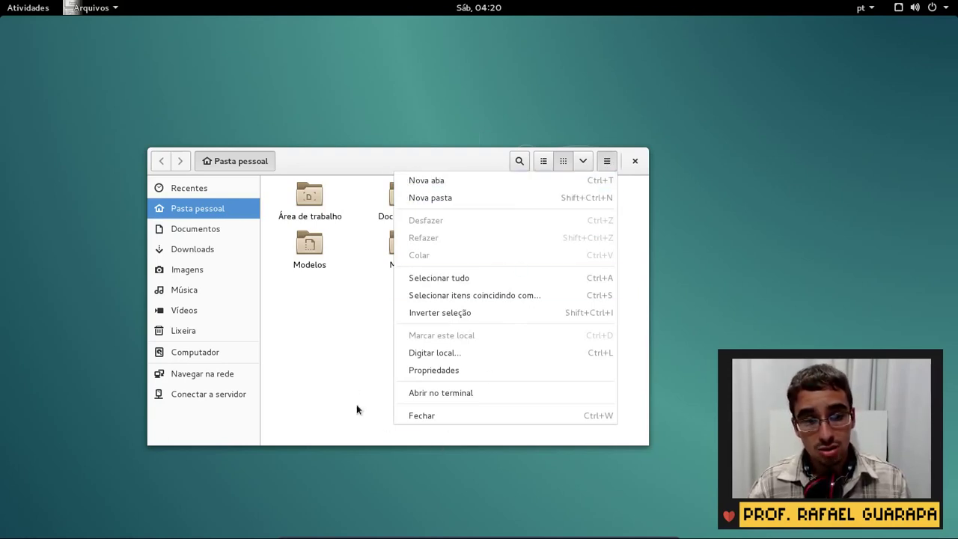
{"action": "left_click", "coordinate": [347, 349]}
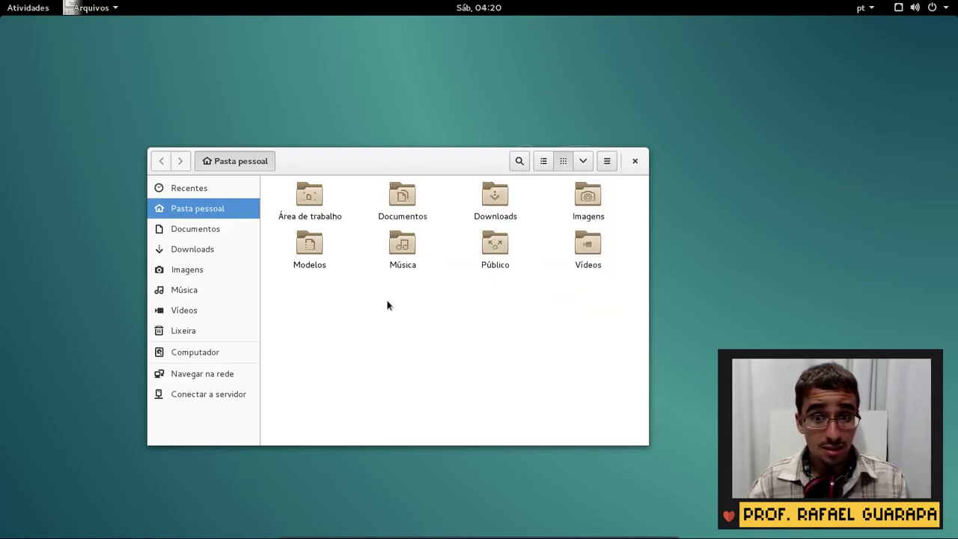
{"action": "left_click", "coordinate": [99, 6]}
In Files preferences, select 'Clique único para abrir itens' on Comportamento, then close the dialog
{"action": "left_click", "coordinate": [143, 142]}
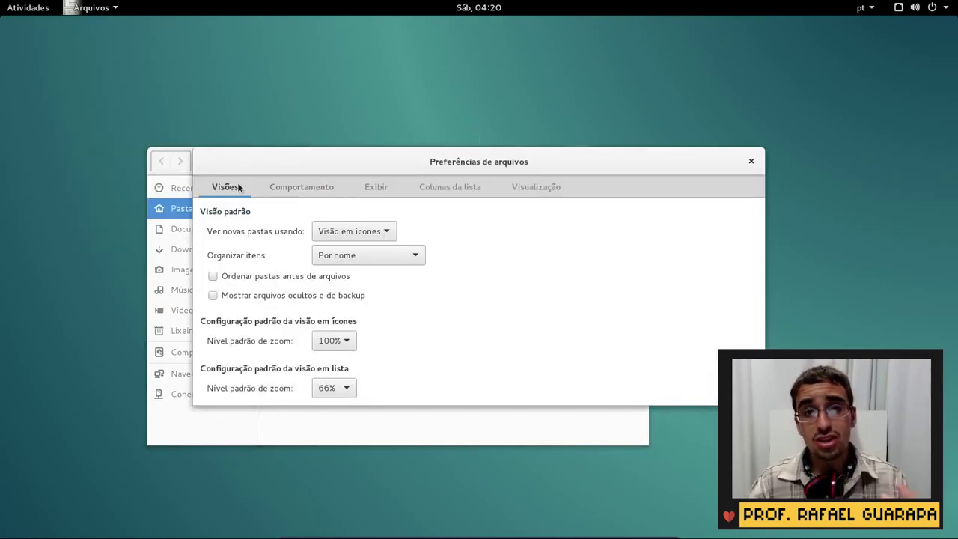
{"action": "left_click", "coordinate": [304, 186]}
{"action": "left_click", "coordinate": [367, 192]}
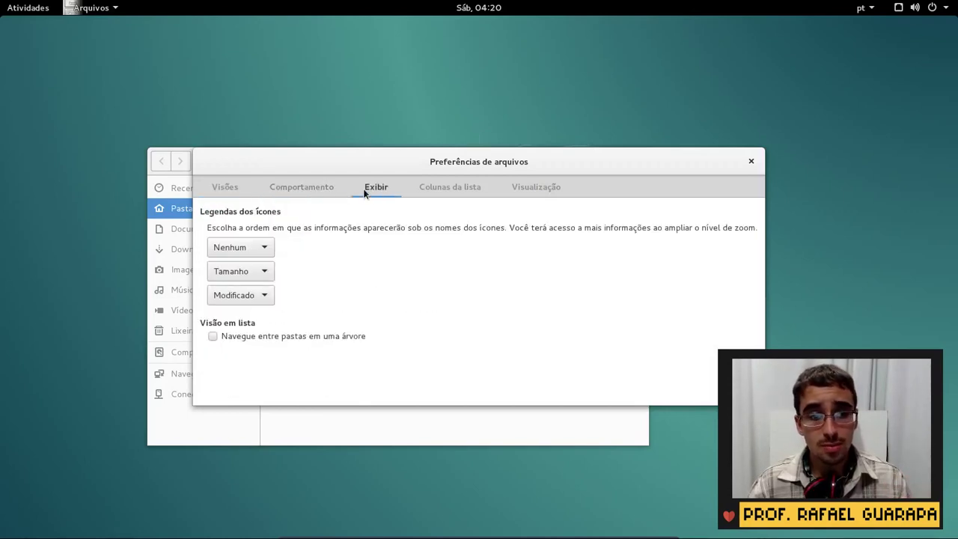
{"action": "left_click", "coordinate": [434, 199]}
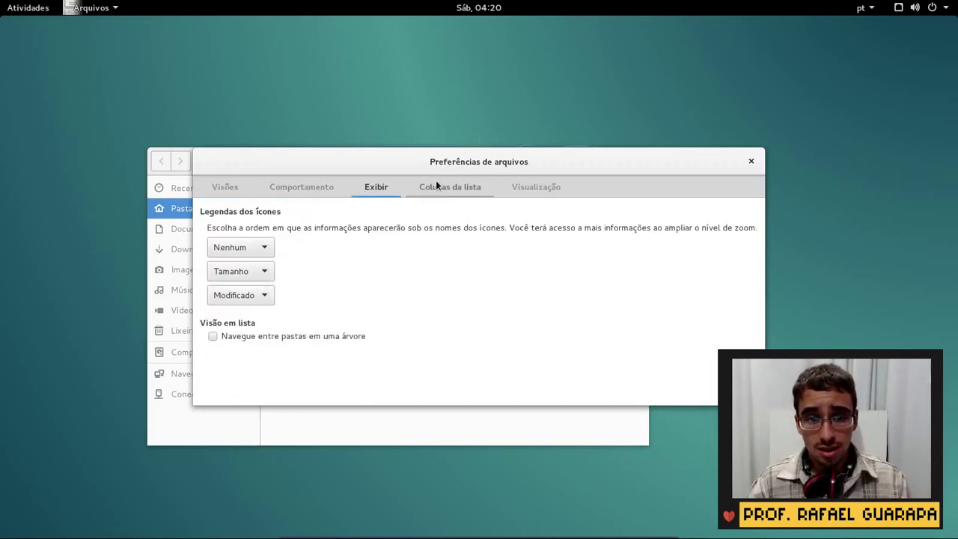
{"action": "left_click", "coordinate": [322, 196]}
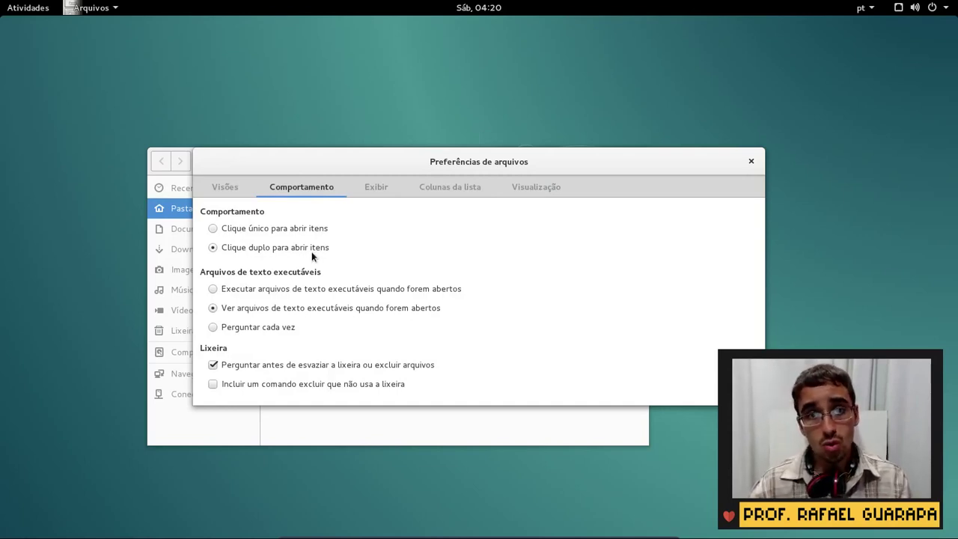
{"action": "left_click", "coordinate": [303, 228]}
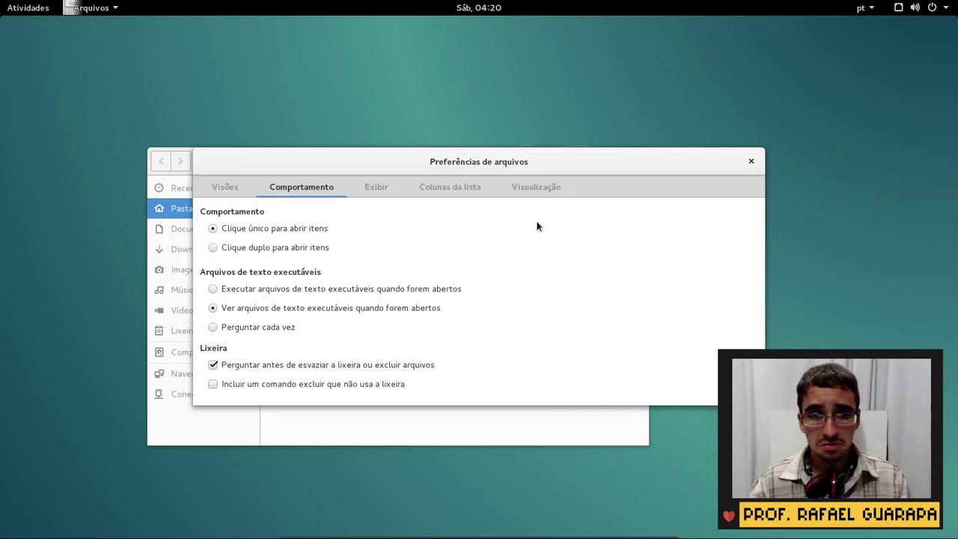
{"action": "left_click", "coordinate": [540, 188]}
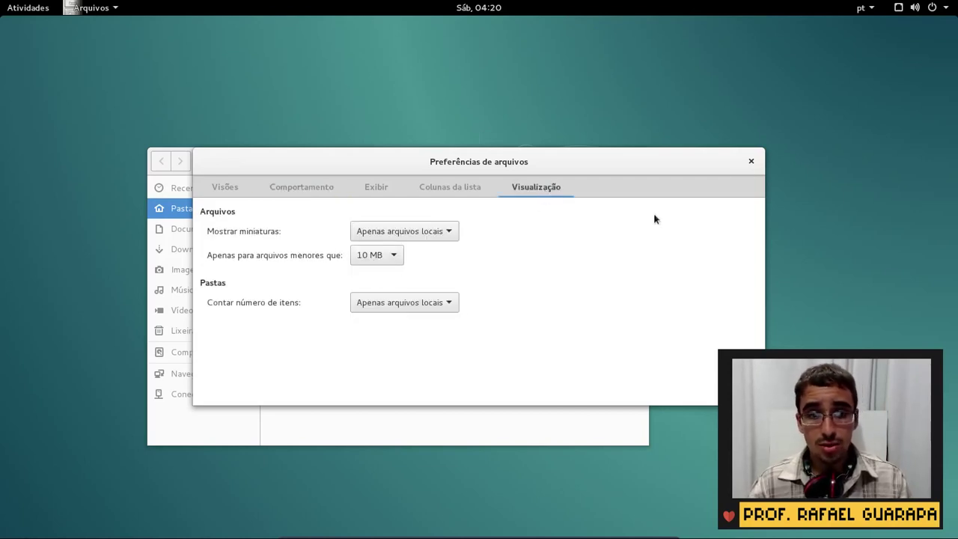
{"action": "left_click", "coordinate": [225, 187]}
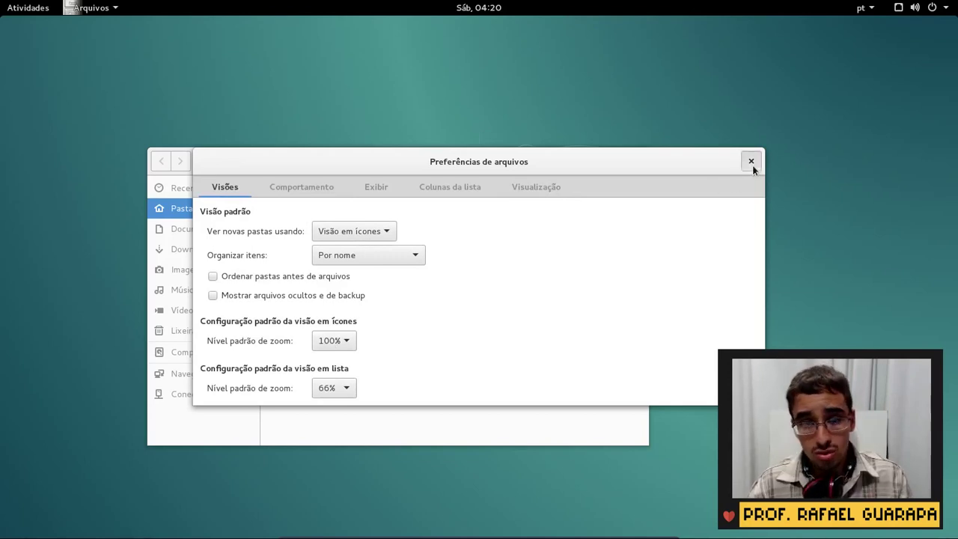
{"action": "left_click", "coordinate": [750, 161]}
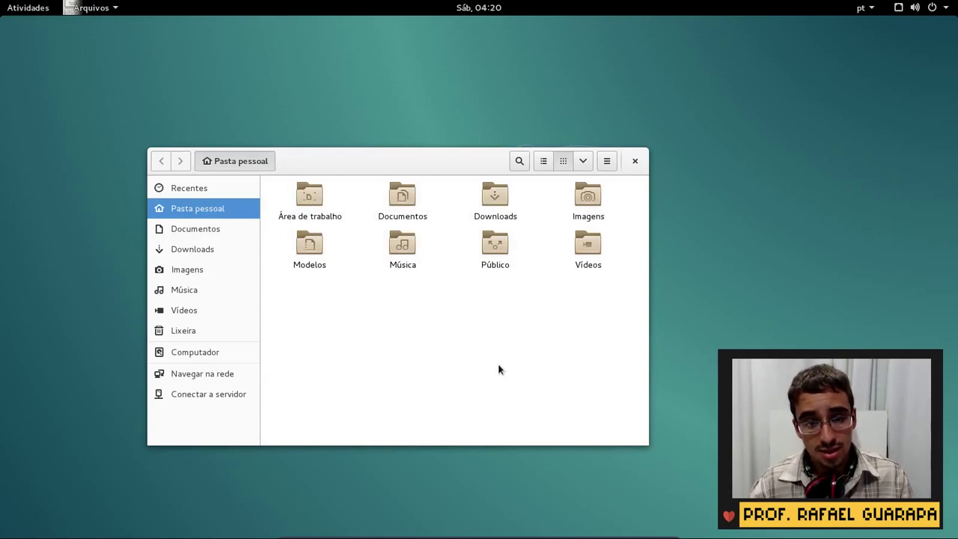
Zoom the folder icons larger and smaller with Ctrl+scroll
{"action": "scroll", "coordinate": [499, 369], "scroll_direction": "up", "scroll_amount": 3}
{"action": "scroll", "coordinate": [580, 337], "scroll_direction": "up", "scroll_amount": 2}
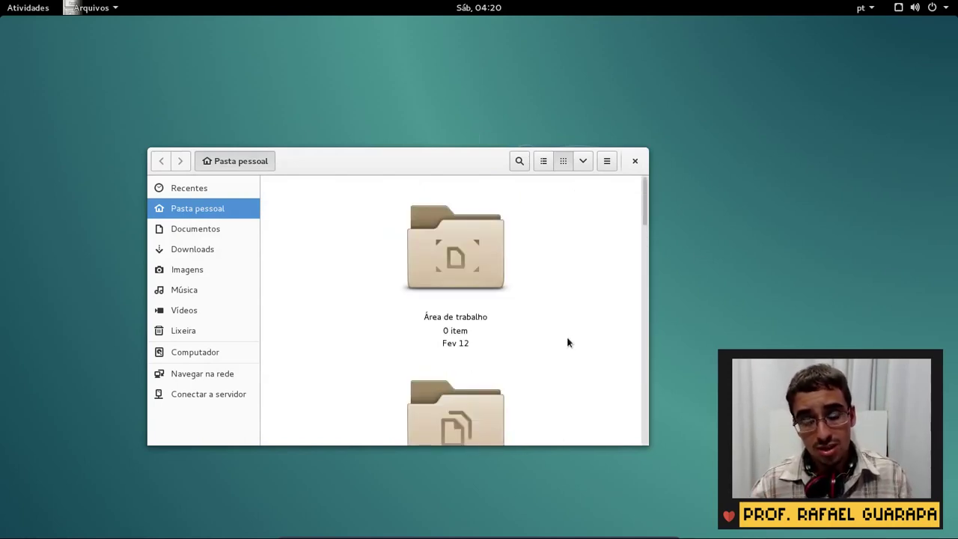
{"action": "scroll", "coordinate": [567, 342], "scroll_direction": "down", "scroll_amount": 4}
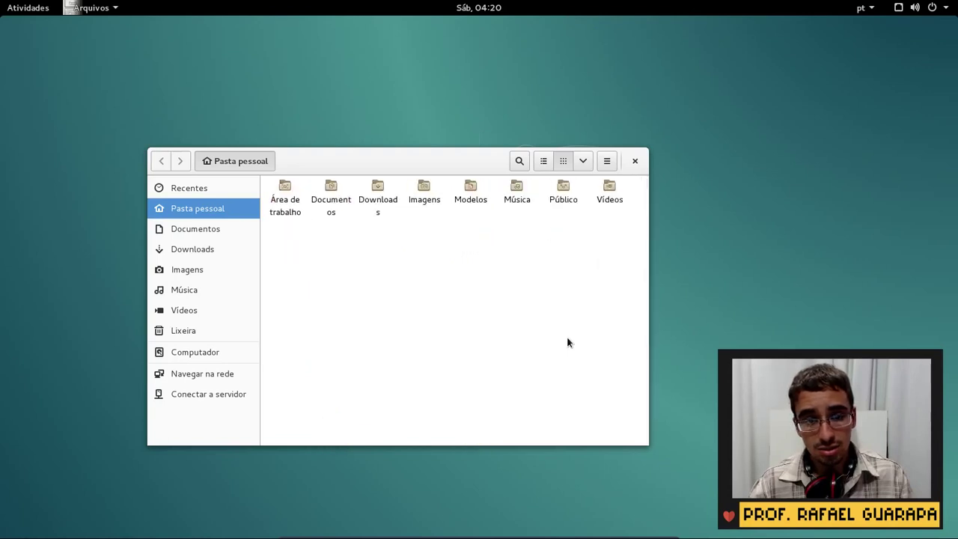
{"action": "scroll", "coordinate": [567, 342], "scroll_direction": "up", "scroll_amount": 3}
{"action": "scroll", "coordinate": [567, 342], "scroll_direction": "down", "scroll_amount": 1}
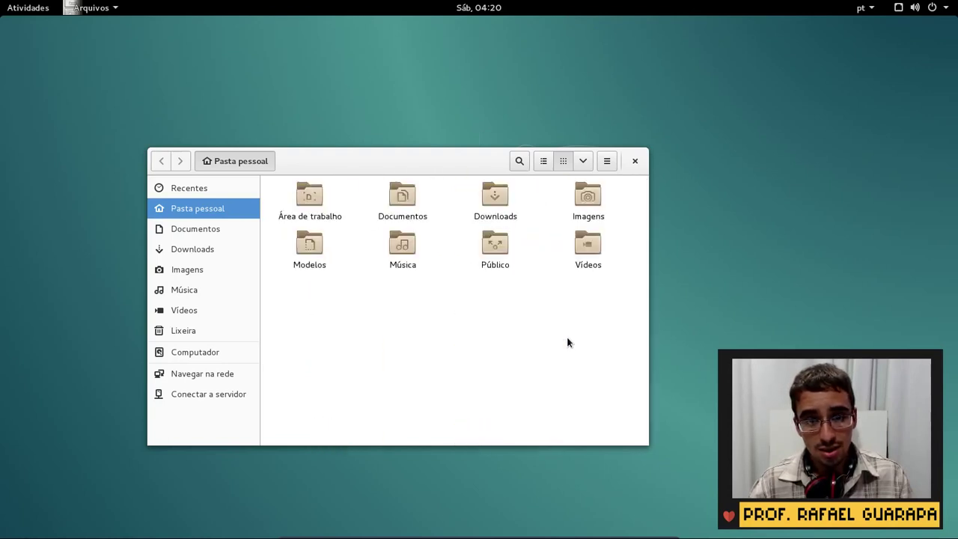
Switch between list and grid views, peek at view options and search, then close Files
{"action": "left_click", "coordinate": [544, 160]}
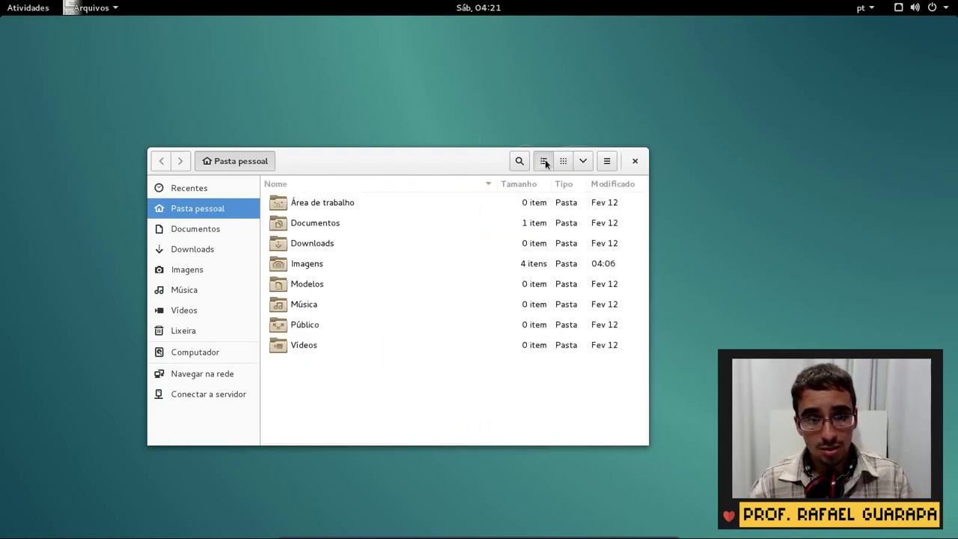
{"action": "left_click", "coordinate": [563, 161]}
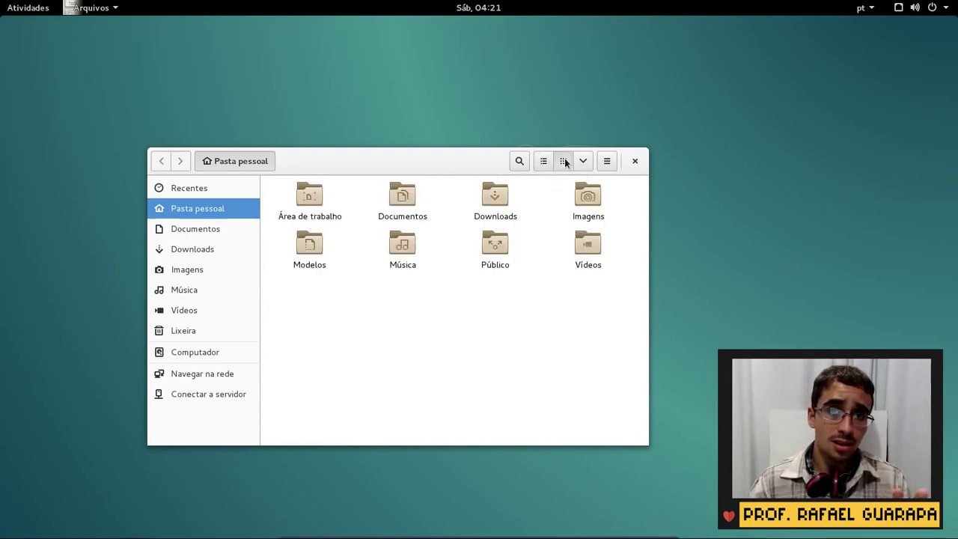
{"action": "left_click", "coordinate": [542, 162]}
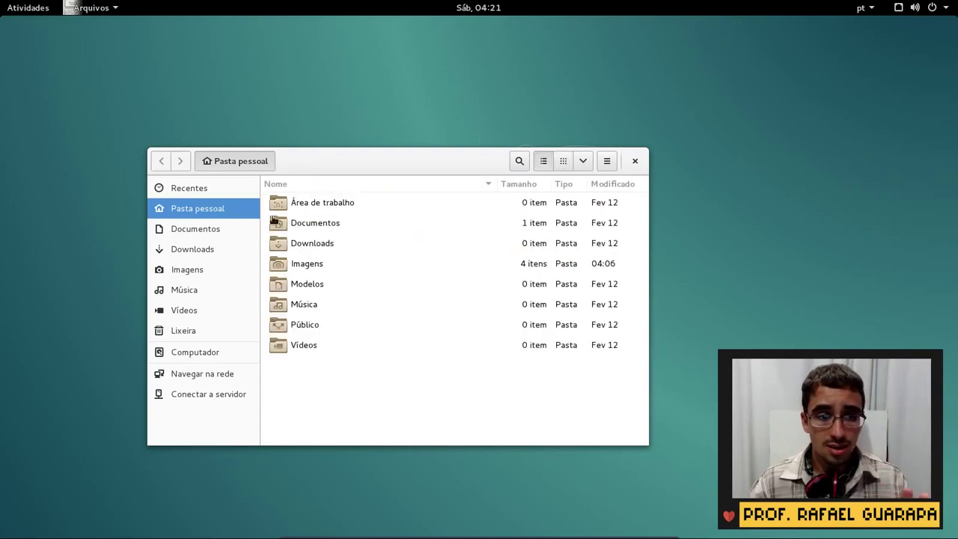
{"action": "left_click", "coordinate": [583, 161]}
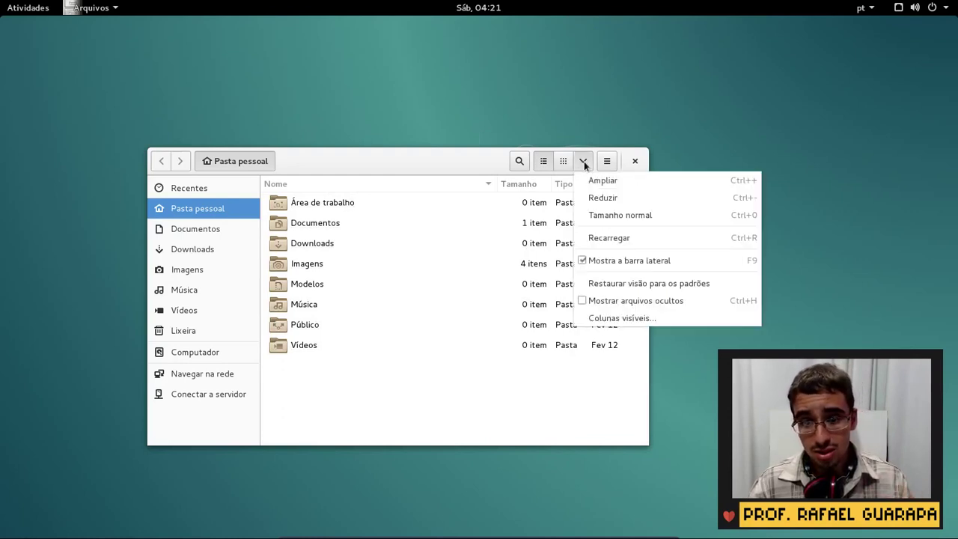
{"action": "left_click", "coordinate": [563, 160]}
{"action": "left_click", "coordinate": [564, 161]}
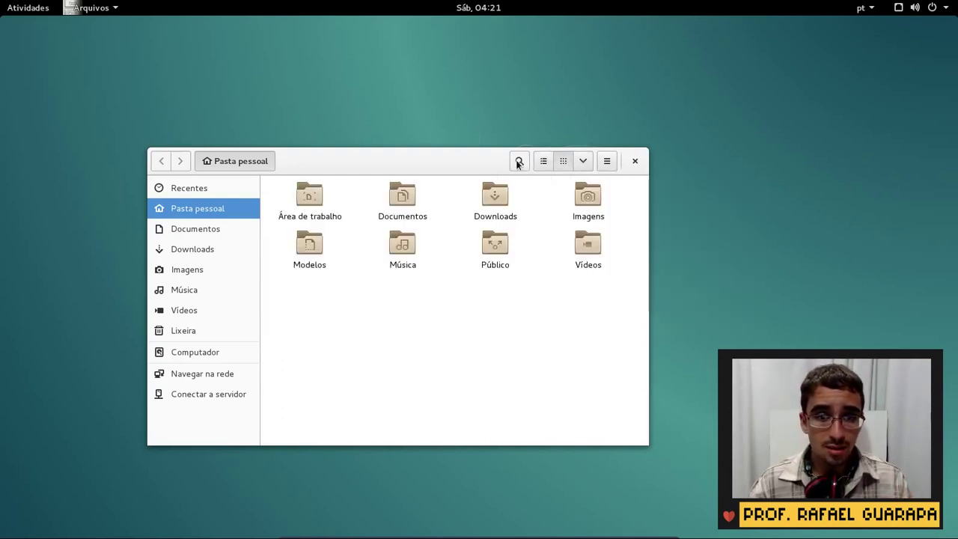
{"action": "left_click", "coordinate": [517, 162]}
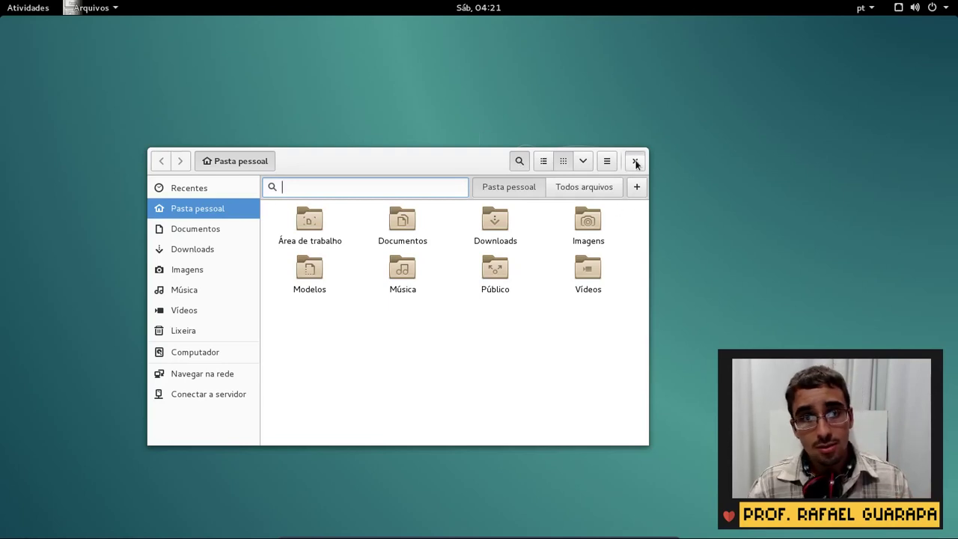
{"action": "left_click", "coordinate": [635, 161]}
{"action": "left_click", "coordinate": [28, 9]}
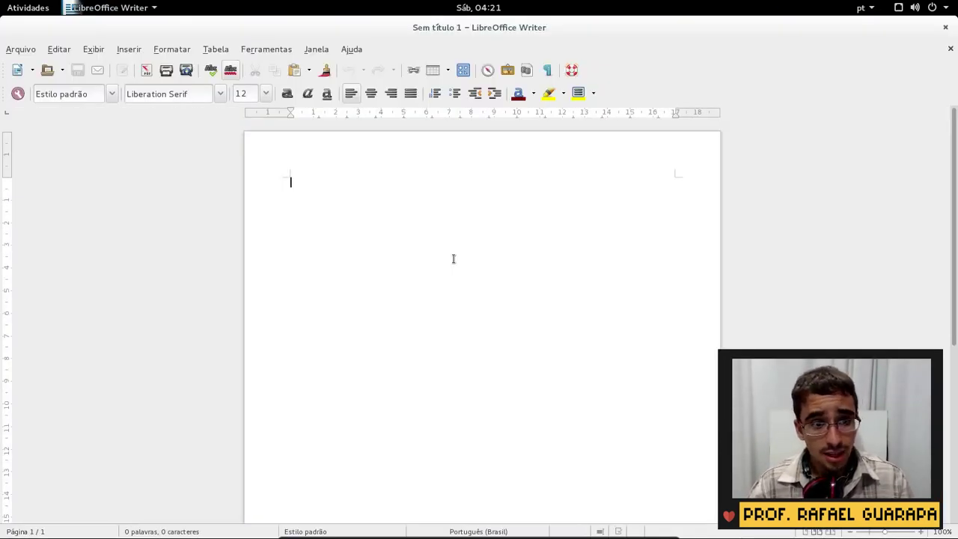
Type 'Criar seus textos' into the blank document and browse the app, Editar and Exibir menus
{"action": "type", "text": "Oriar seus textos"}
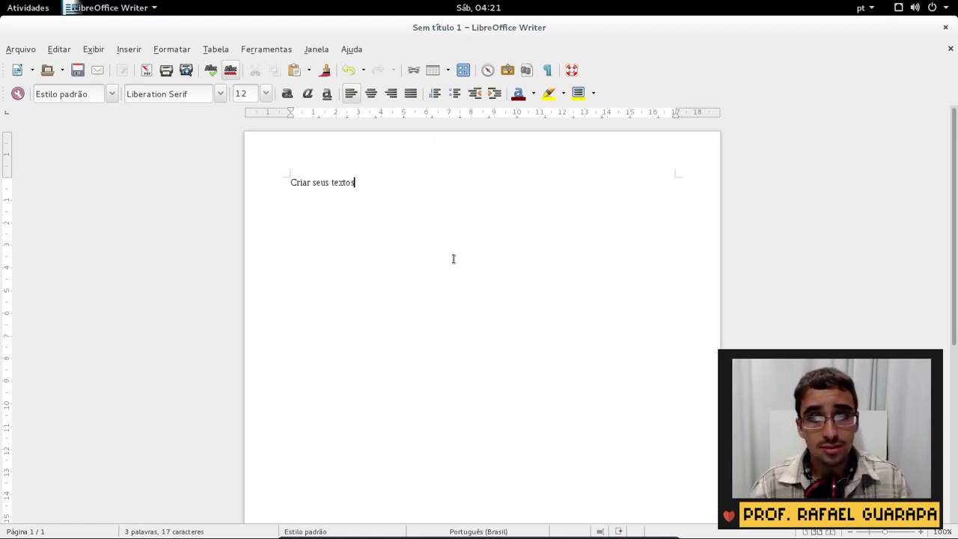
{"action": "left_click", "coordinate": [149, 6]}
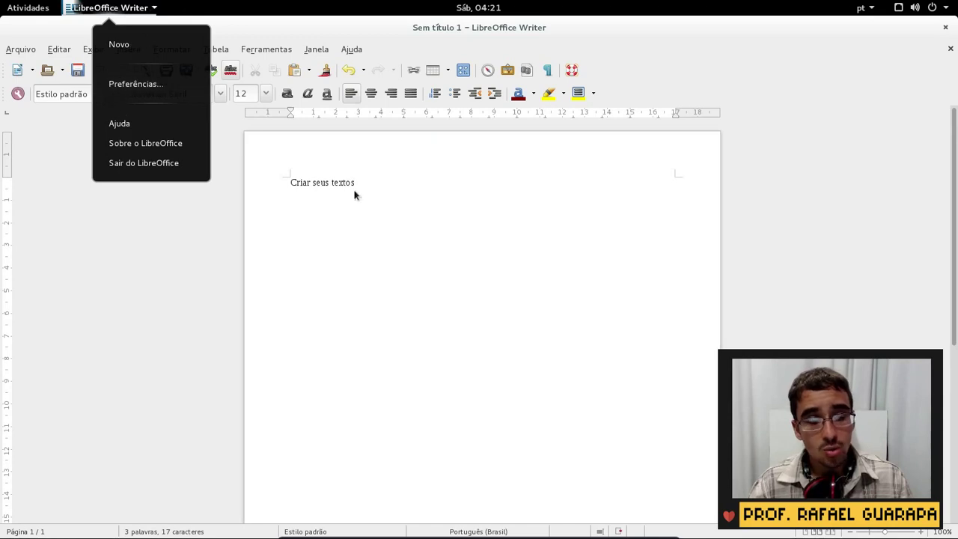
{"action": "left_click", "coordinate": [435, 246]}
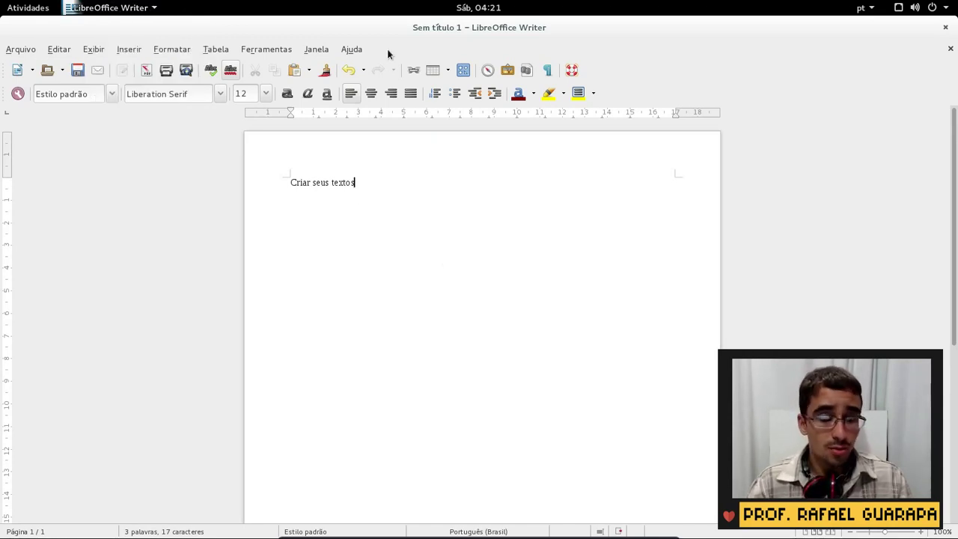
{"action": "left_click", "coordinate": [61, 48]}
{"action": "left_click", "coordinate": [89, 48]}
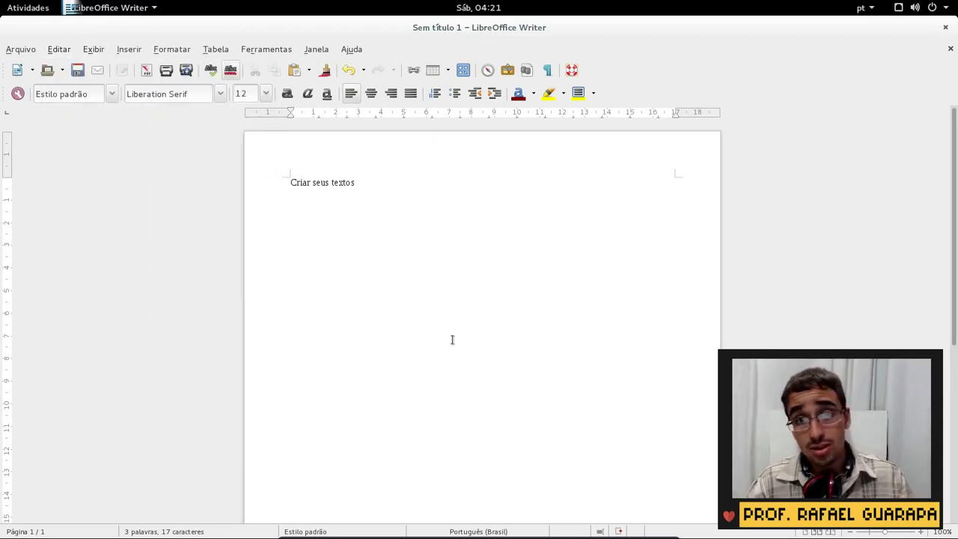
{"action": "left_click", "coordinate": [110, 7]}
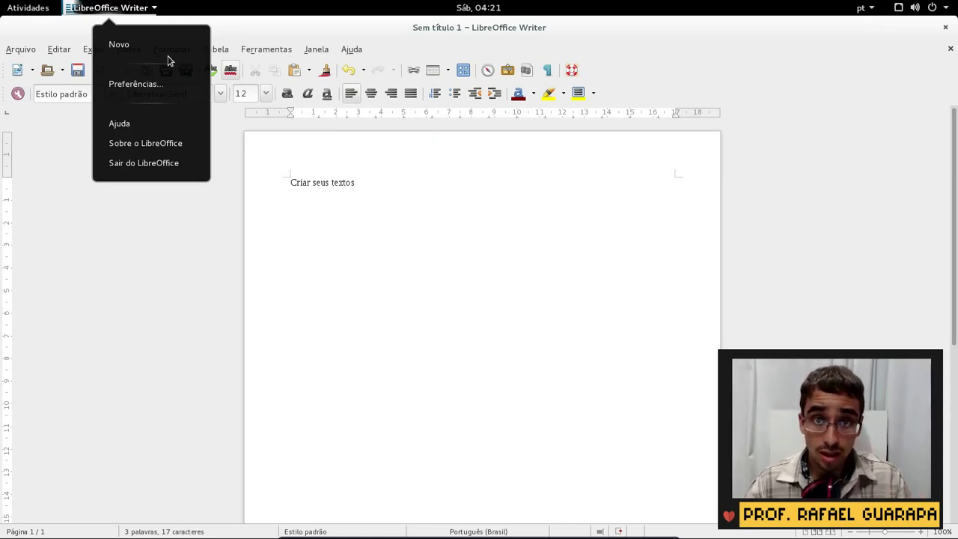
Browse the General, Print and Personalização pages of LibreOffice Options, then cancel
{"action": "left_click", "coordinate": [141, 88]}
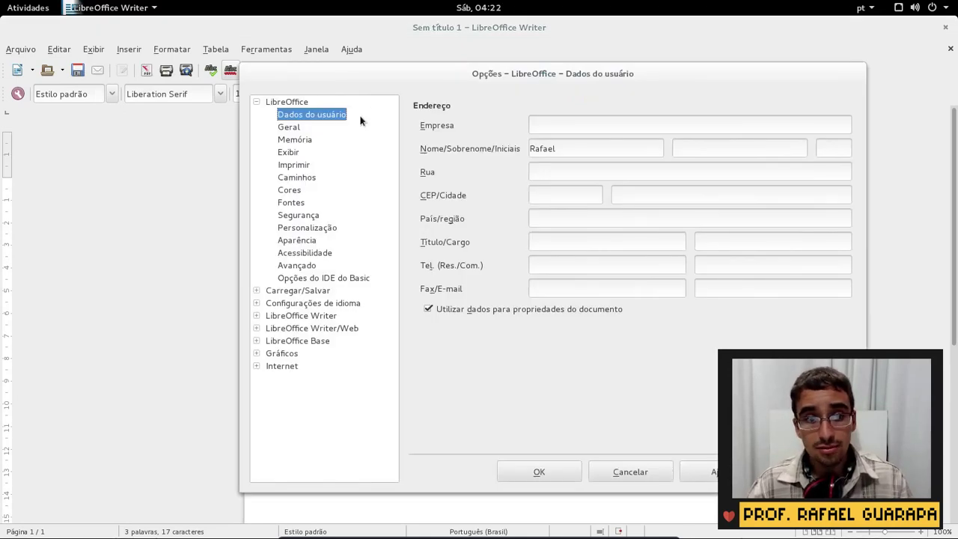
{"action": "left_click", "coordinate": [328, 129]}
{"action": "left_click", "coordinate": [308, 165]}
{"action": "left_click", "coordinate": [327, 227]}
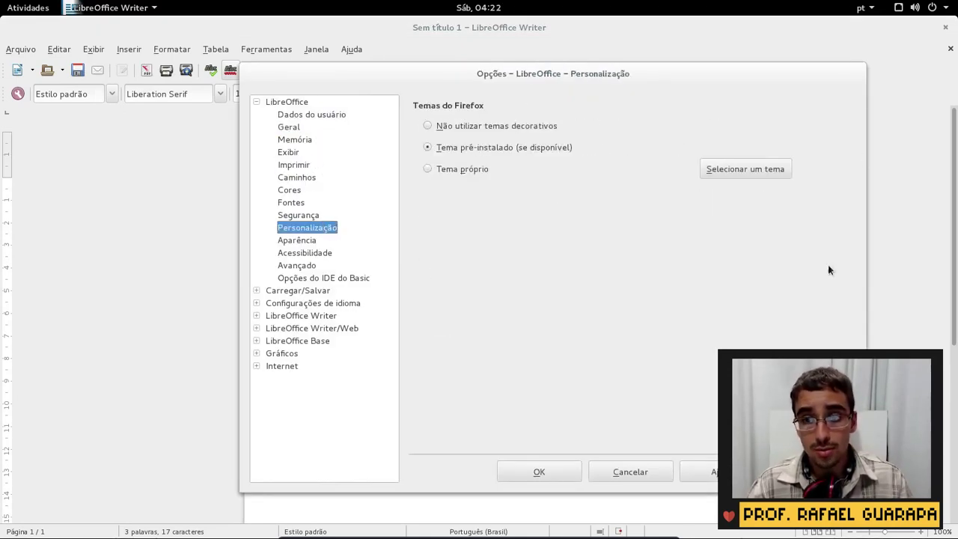
{"action": "left_click", "coordinate": [633, 471]}
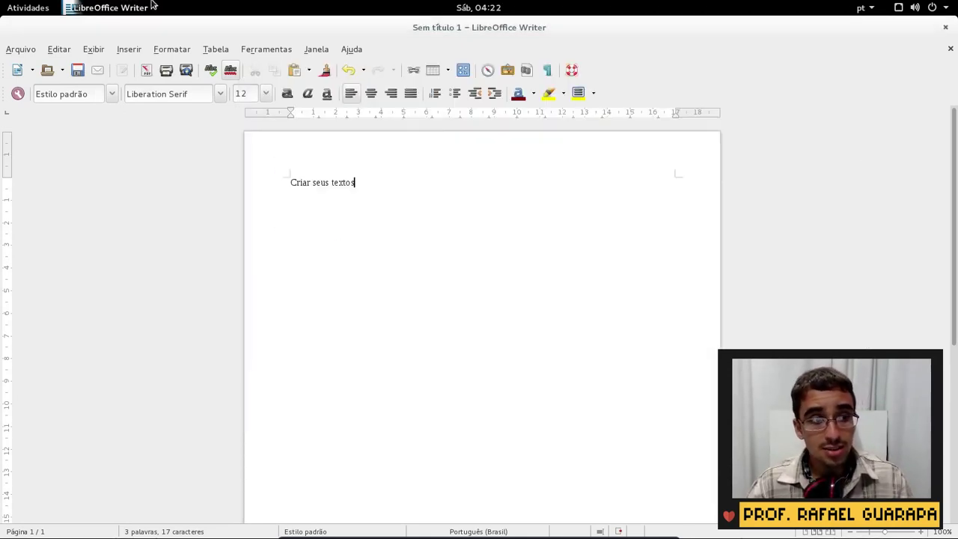
Close Writer with Fechar sem salvar and bring up the Activities overview
{"action": "left_click", "coordinate": [152, 5]}
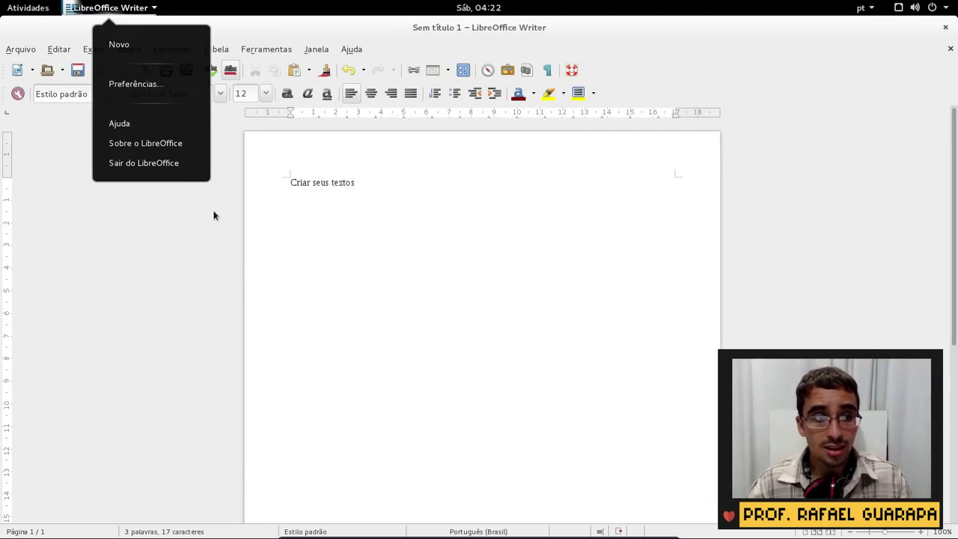
{"action": "left_click", "coordinate": [328, 321]}
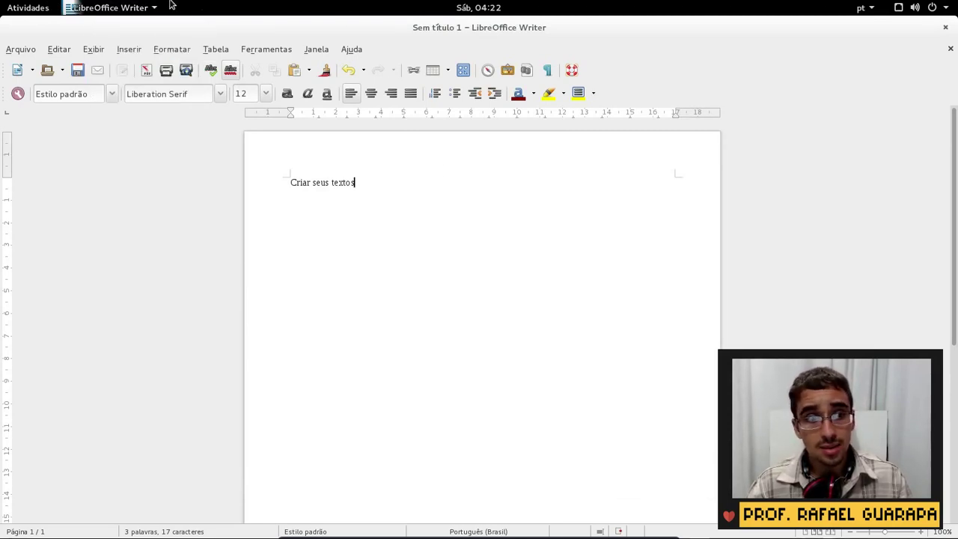
{"action": "left_click", "coordinate": [944, 27]}
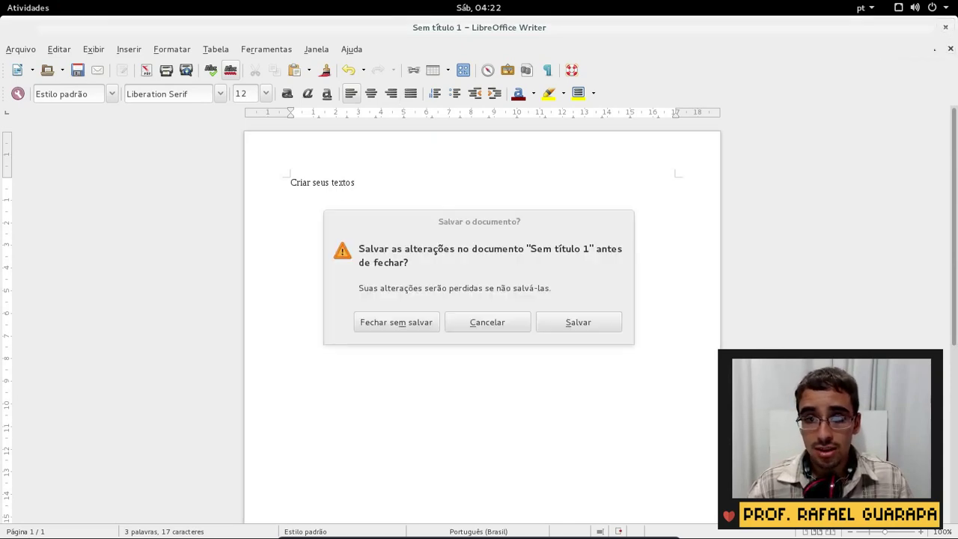
{"action": "left_click", "coordinate": [418, 323]}
{"action": "key", "text": "super"}
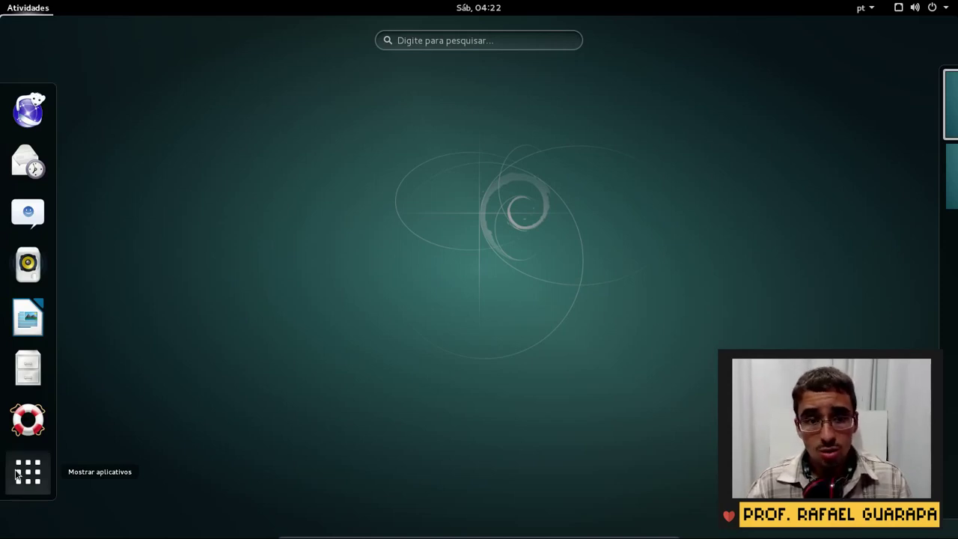
Show the installed applications grid, viewing Frequente briefly before returning to the Todos list
{"action": "left_click", "coordinate": [17, 473]}
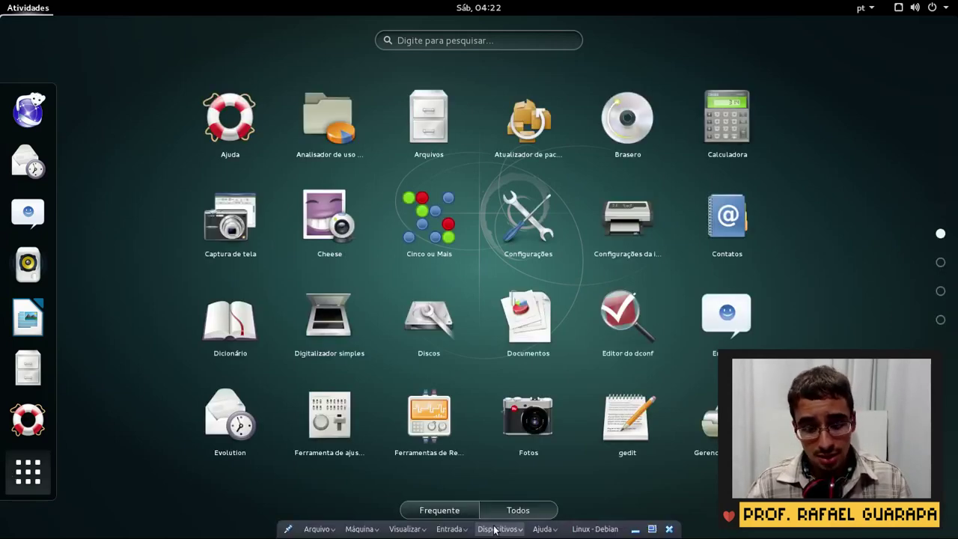
{"action": "left_click", "coordinate": [463, 508]}
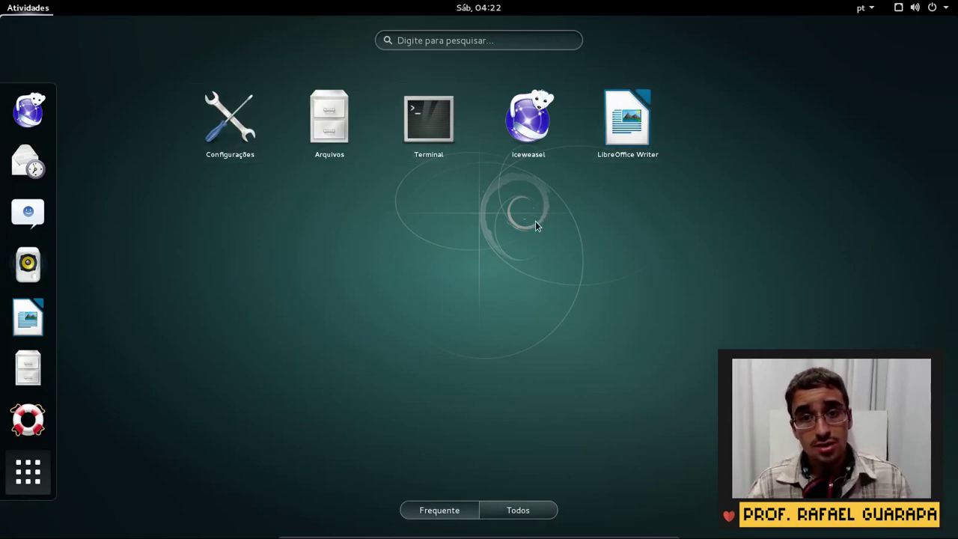
{"action": "left_click", "coordinate": [518, 510]}
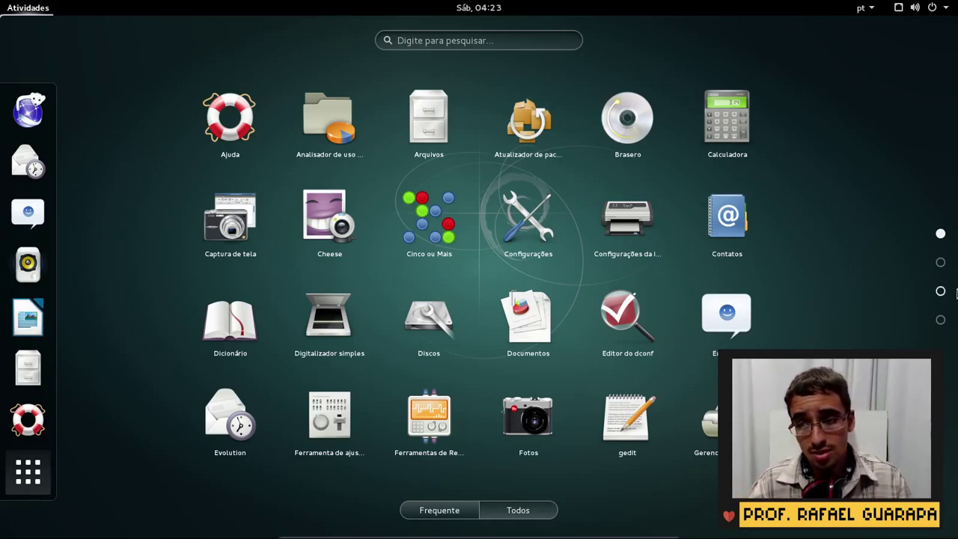
Page through application grid pages 2, 3 and 4 to reach the last page with Transmission and Xadrez
{"action": "left_click", "coordinate": [940, 262]}
{"action": "left_click", "coordinate": [938, 235]}
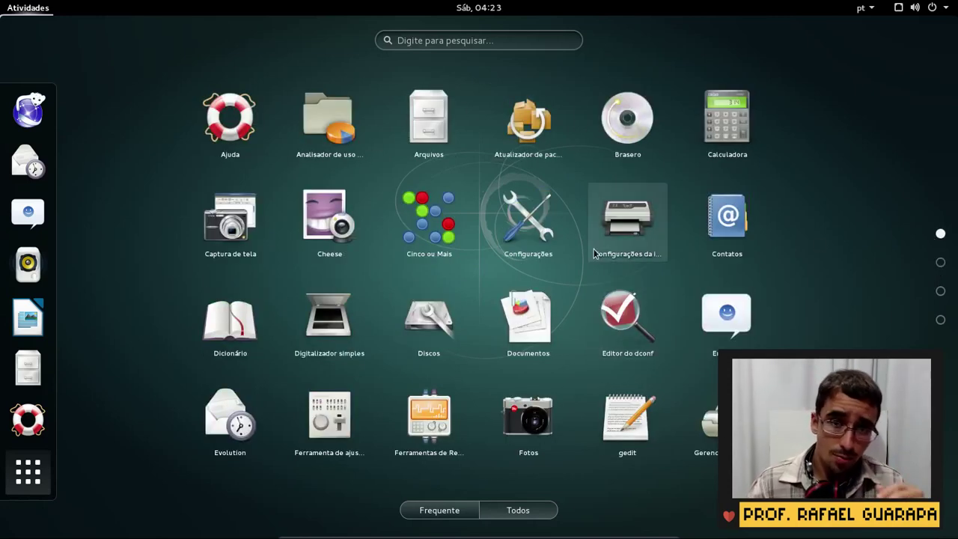
{"action": "left_click", "coordinate": [940, 265]}
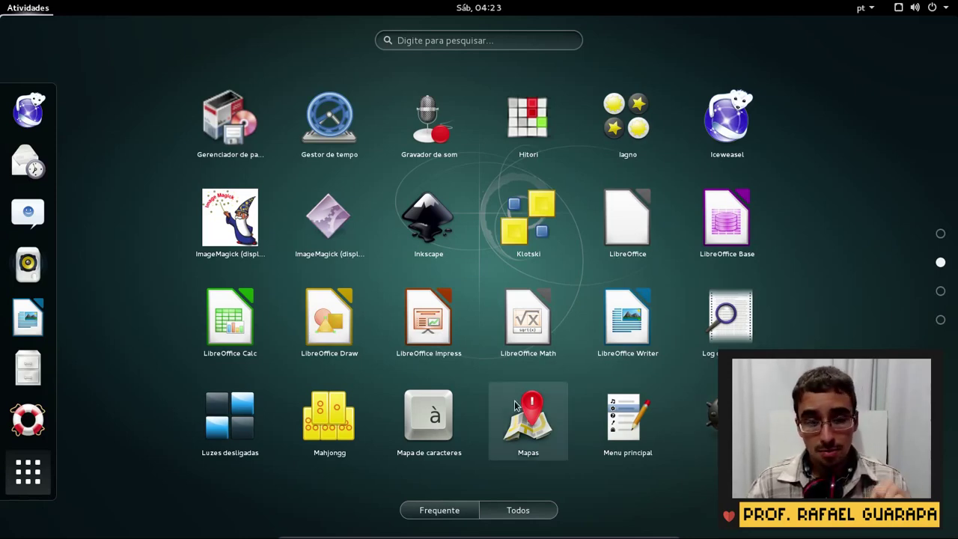
{"action": "left_click", "coordinate": [944, 293]}
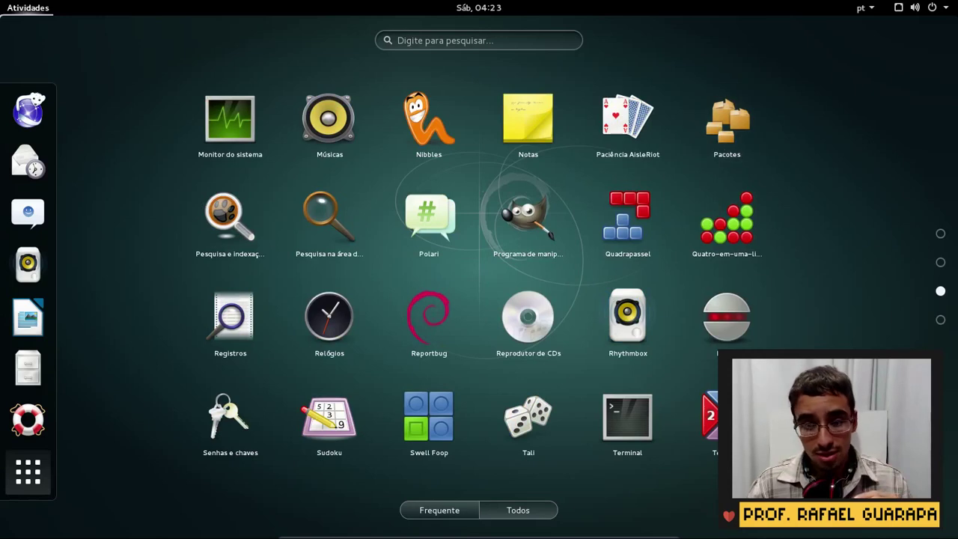
{"action": "left_click", "coordinate": [940, 319]}
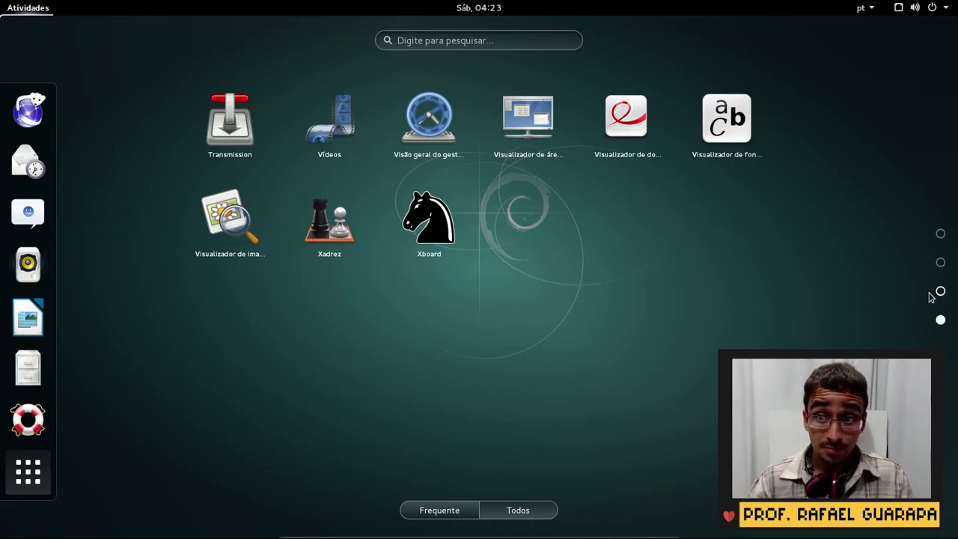
{"action": "left_click", "coordinate": [938, 289]}
{"action": "left_click", "coordinate": [938, 264]}
{"action": "left_click", "coordinate": [939, 290]}
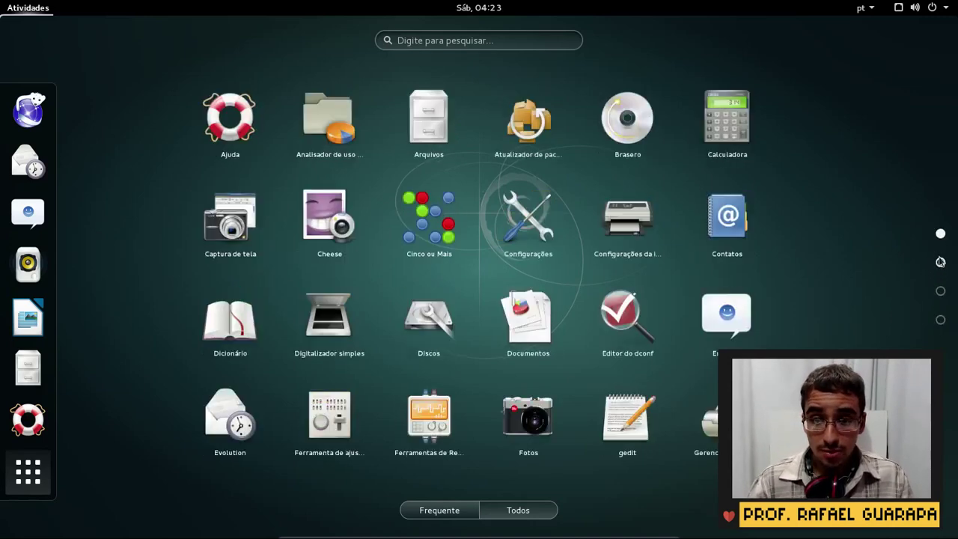
{"action": "left_click", "coordinate": [941, 318]}
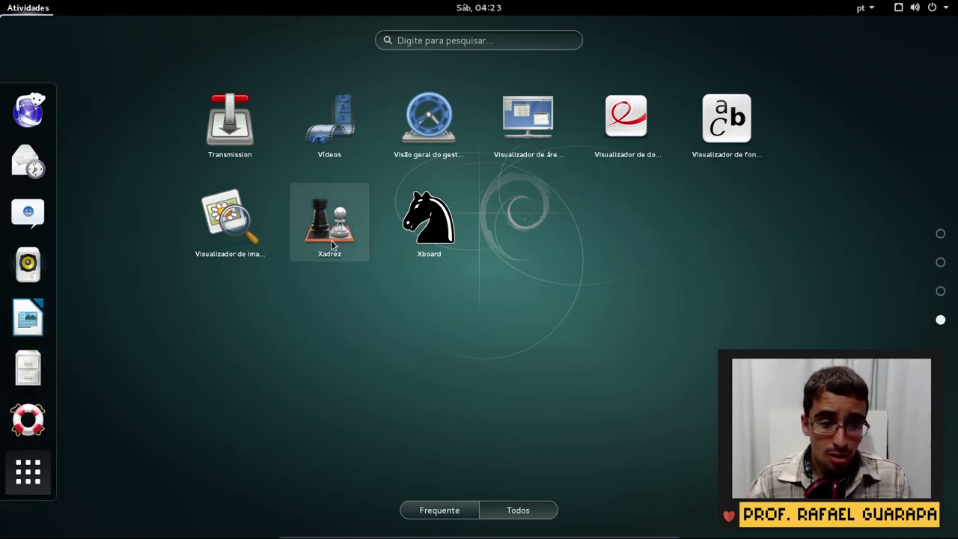
{"action": "right_click", "coordinate": [331, 240]}
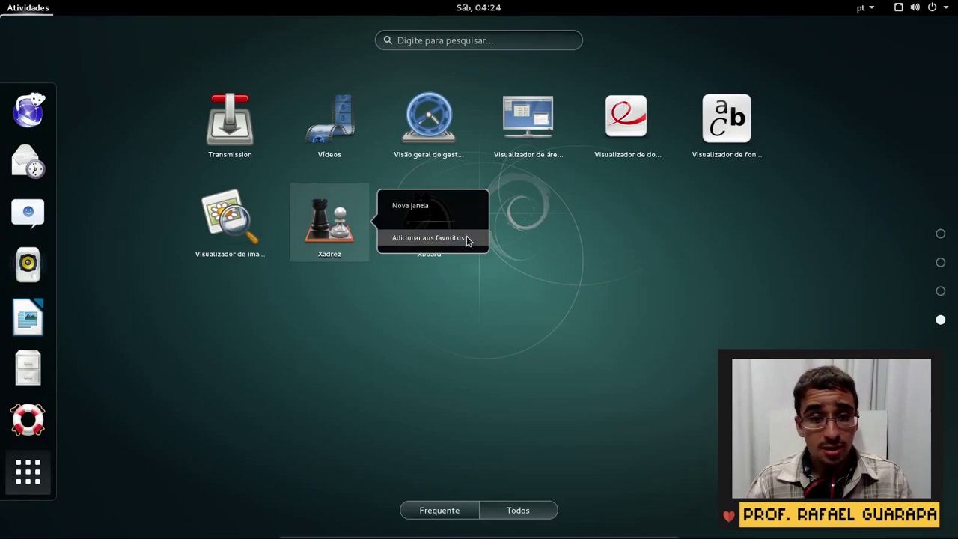
{"action": "left_click", "coordinate": [467, 239]}
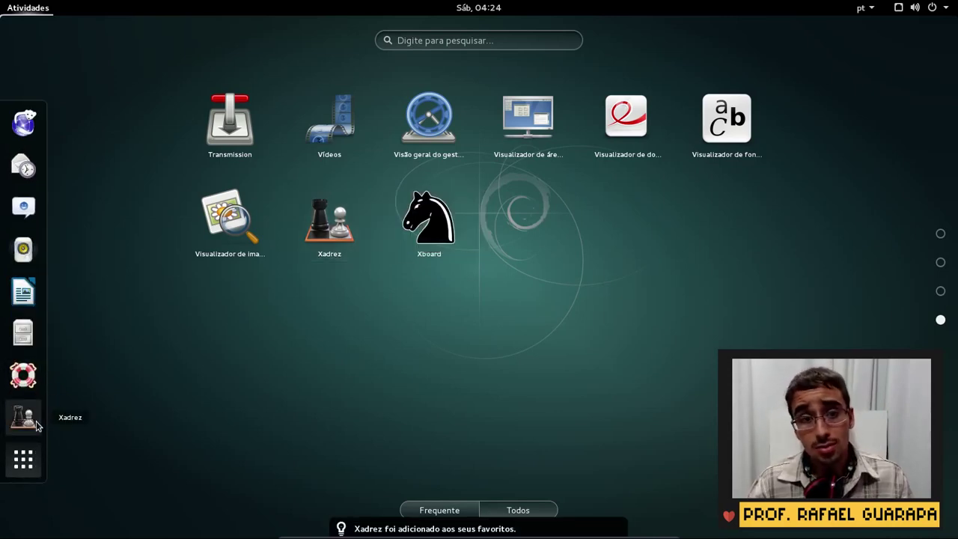
{"action": "key", "text": "Escape"}
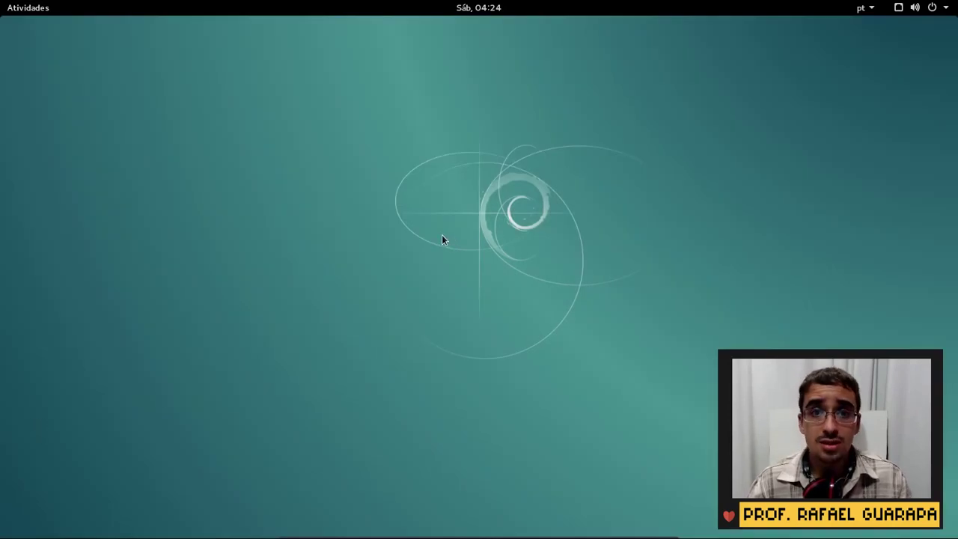
{"action": "key", "text": "super"}
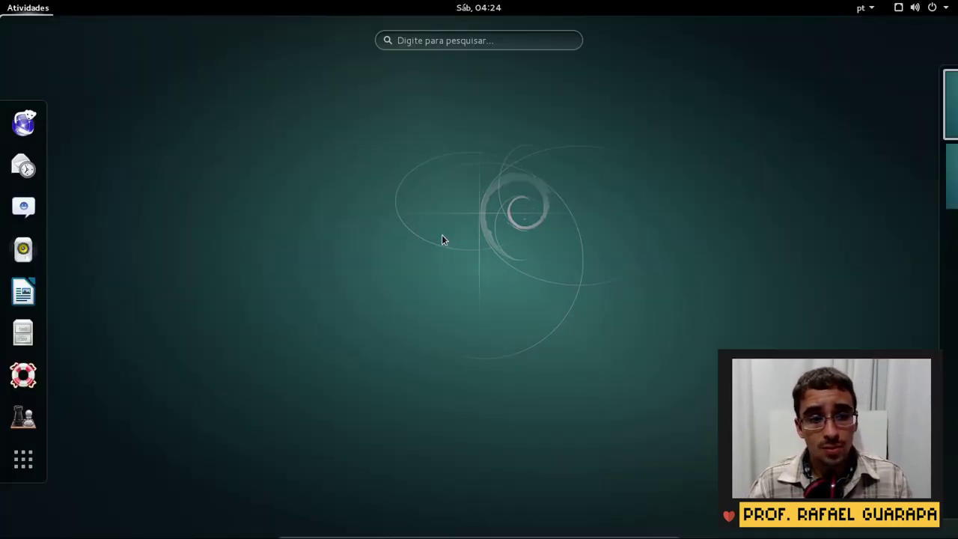
{"action": "left_click", "coordinate": [27, 404]}
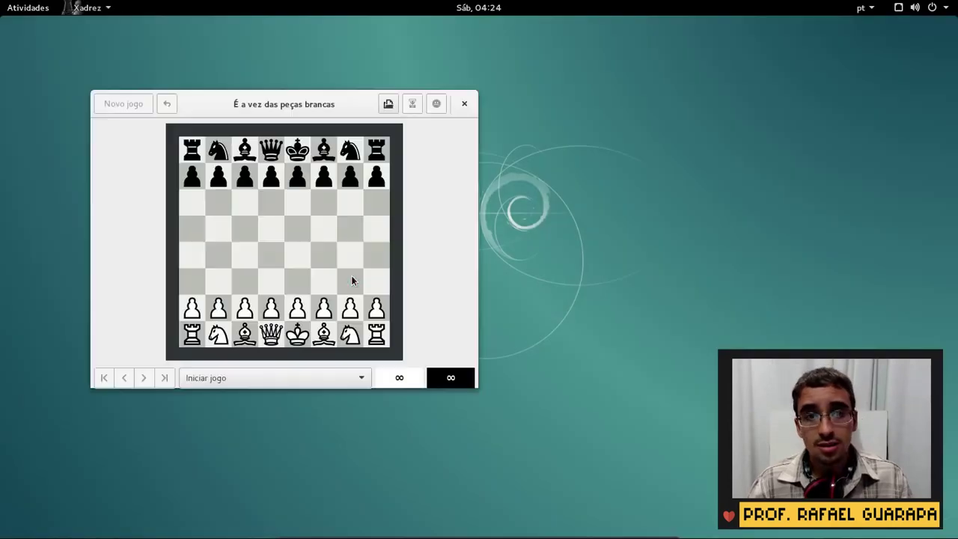
{"action": "left_click", "coordinate": [465, 104]}
{"action": "key", "text": "super"}
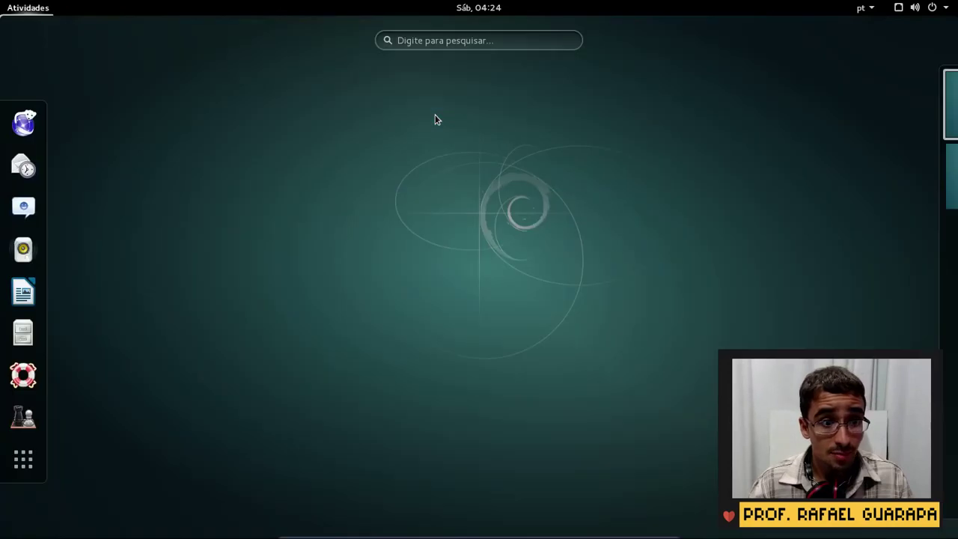
{"action": "key", "text": "super"}
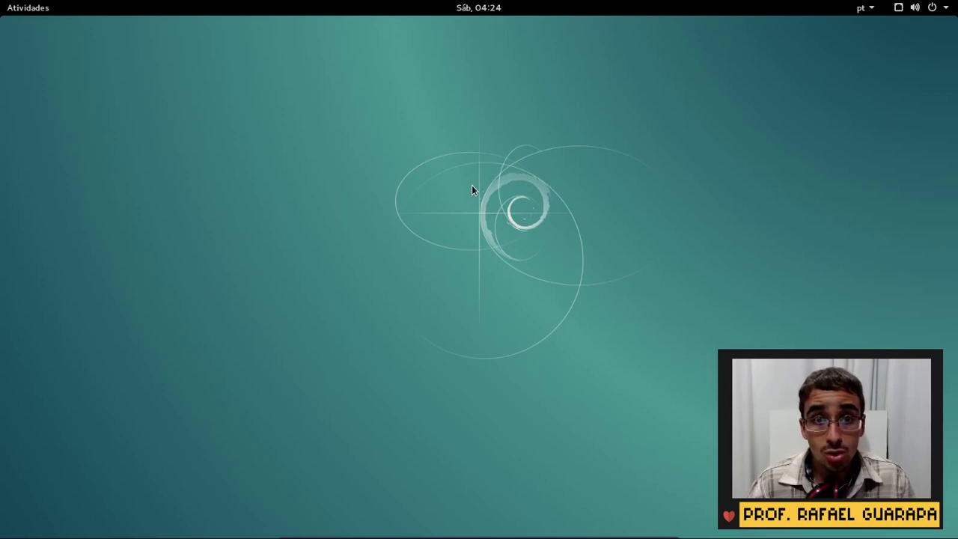
Launch Settings from the system menu, then from the desktop background menu, closing it each time
{"action": "left_click", "coordinate": [956, 6]}
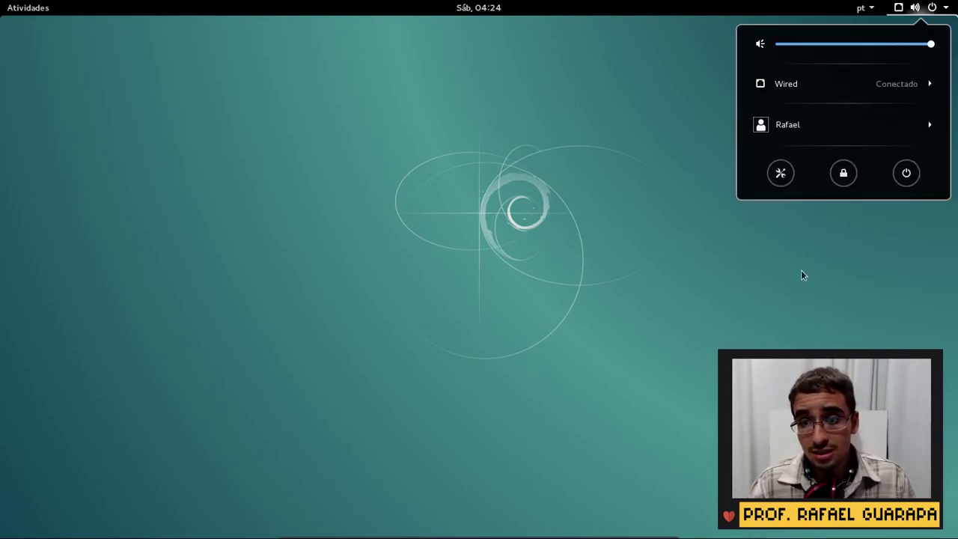
{"action": "left_click", "coordinate": [782, 174]}
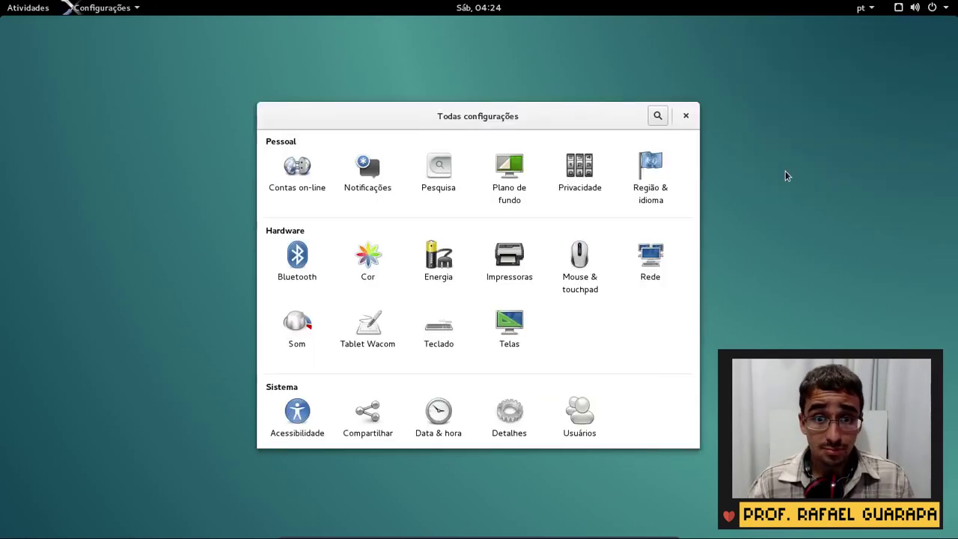
{"action": "left_click", "coordinate": [686, 118]}
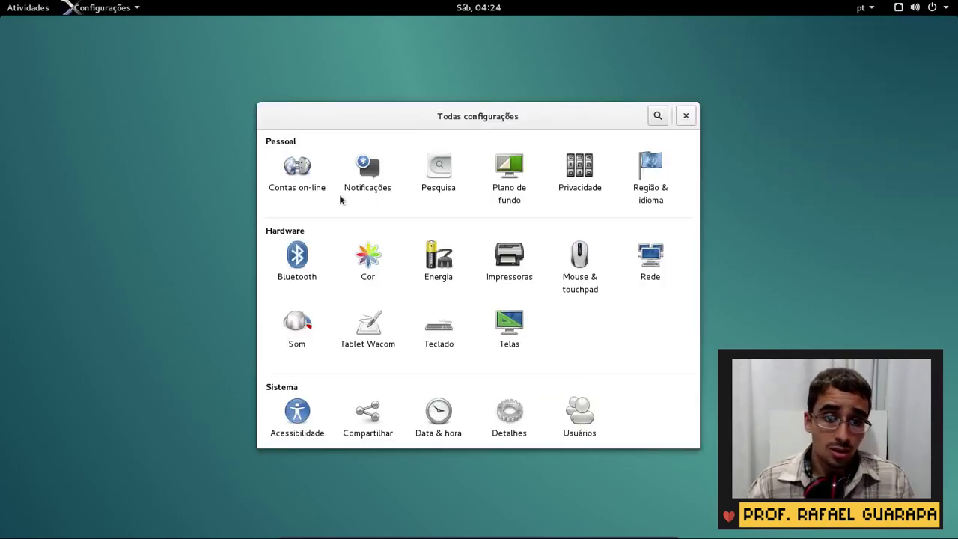
{"action": "right_click", "coordinate": [342, 210]}
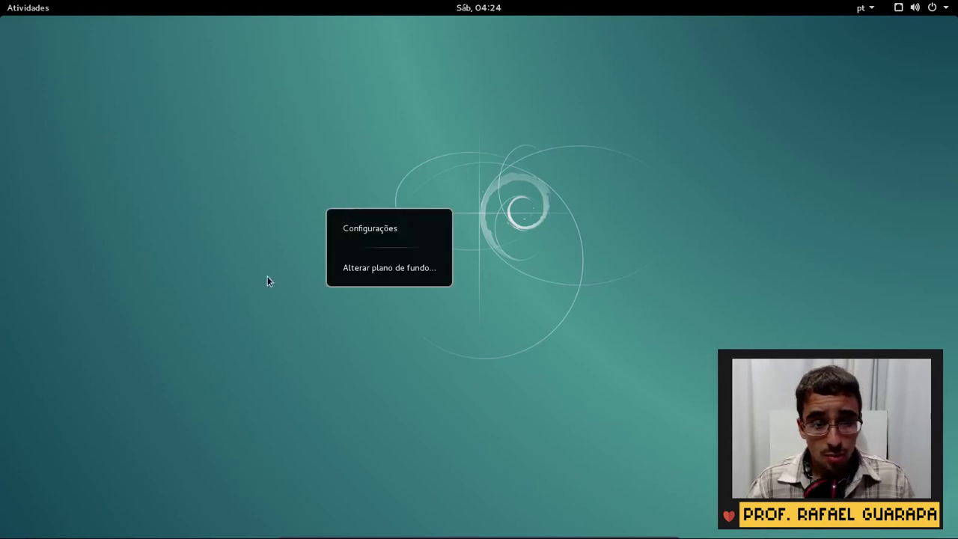
{"action": "left_click", "coordinate": [392, 224]}
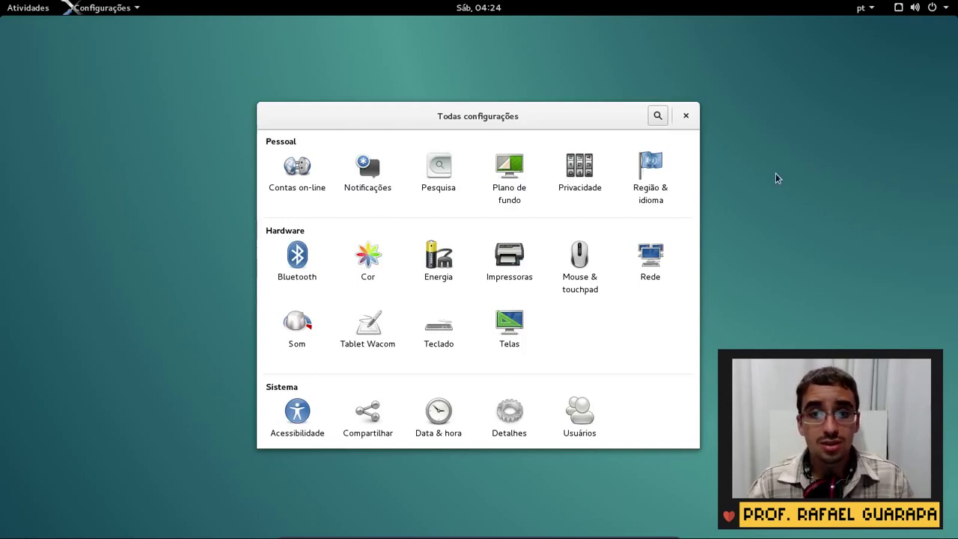
{"action": "left_click", "coordinate": [685, 116]}
Search the Activities overview for 'confi' to list the Configurações app
{"action": "left_click", "coordinate": [33, 6]}
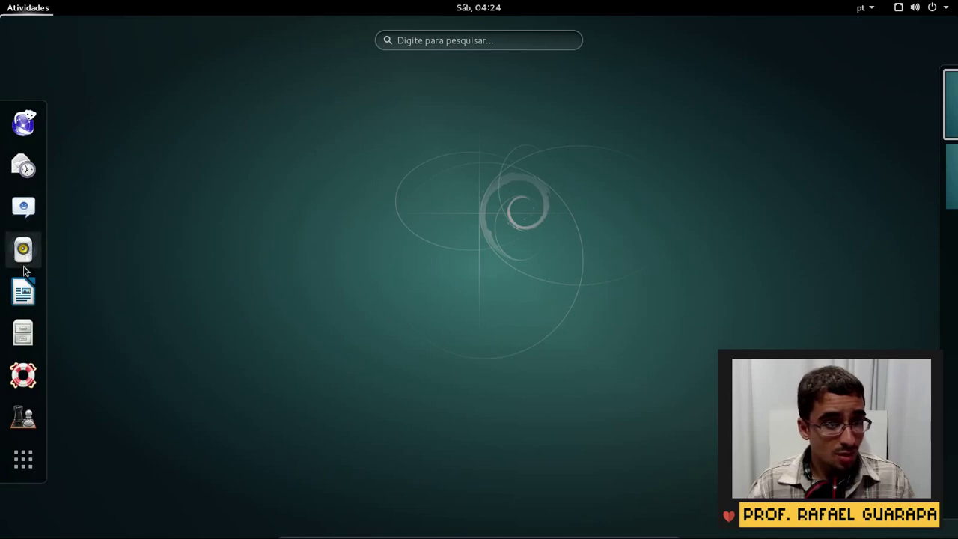
{"action": "left_click", "coordinate": [486, 38]}
{"action": "type", "text": "con"}
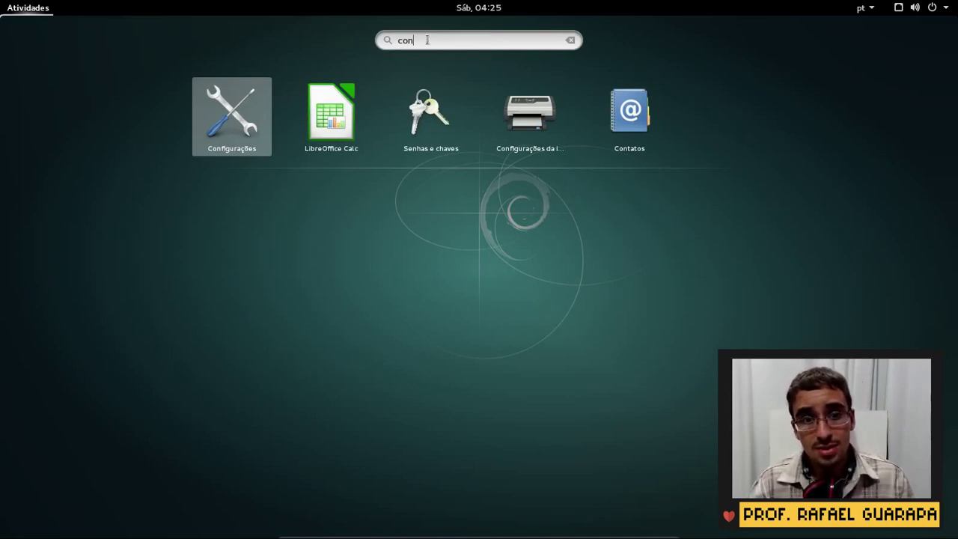
{"action": "type", "text": "fi"}
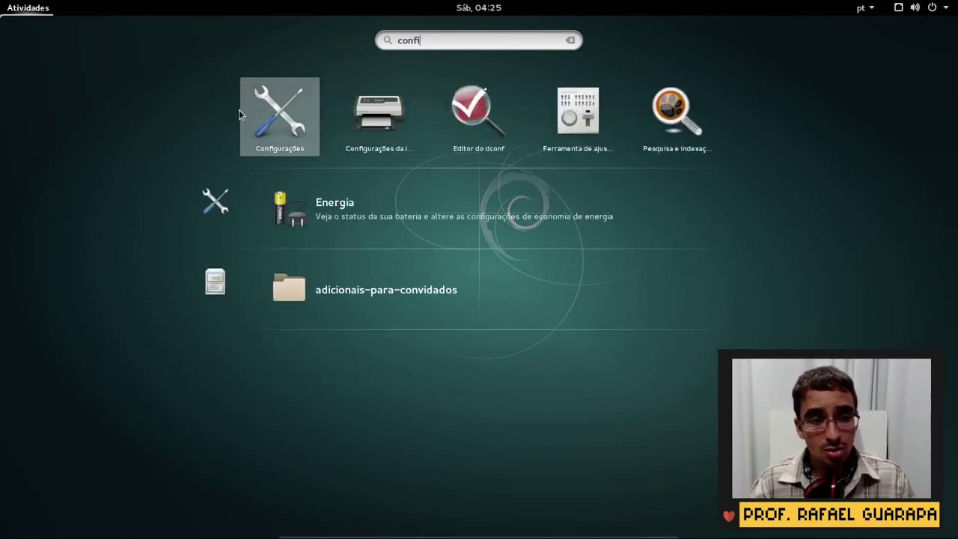
Launch Configurações from the search results after checking its options menu
{"action": "right_click", "coordinate": [241, 111]}
{"action": "left_click", "coordinate": [290, 106]}
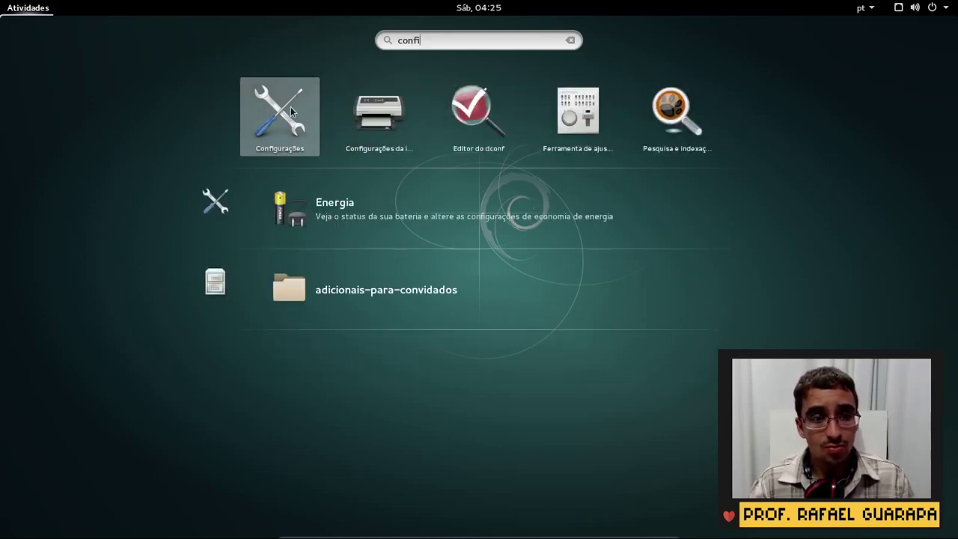
{"action": "left_click", "coordinate": [290, 106]}
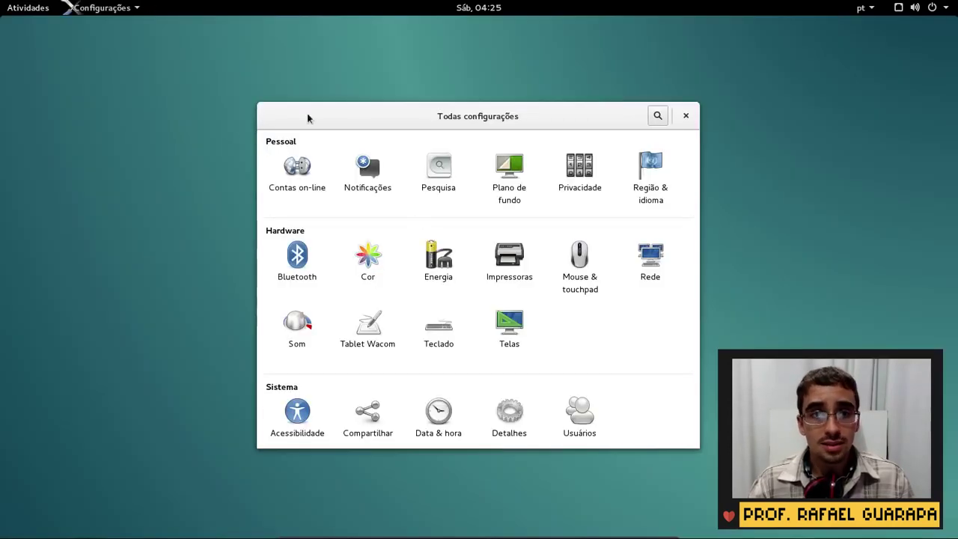
Look over the Settings application menu twice, then quit Settings with Ctrl+Q
{"action": "left_click", "coordinate": [142, 7]}
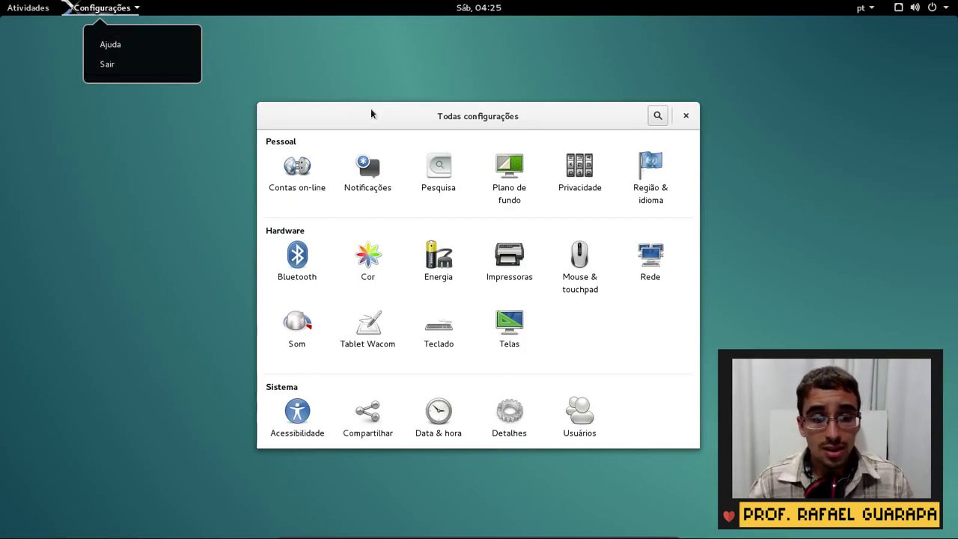
{"action": "left_click", "coordinate": [374, 132]}
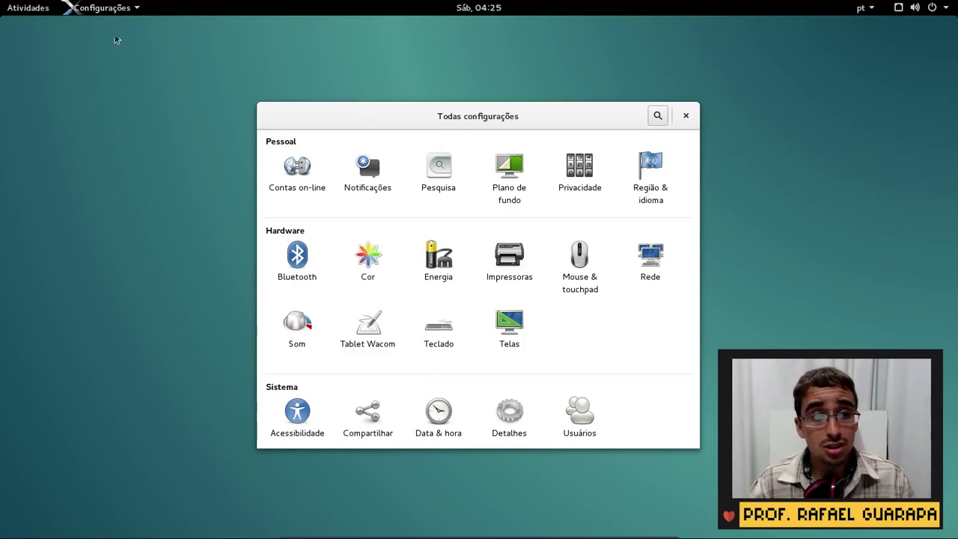
{"action": "left_click", "coordinate": [124, 7]}
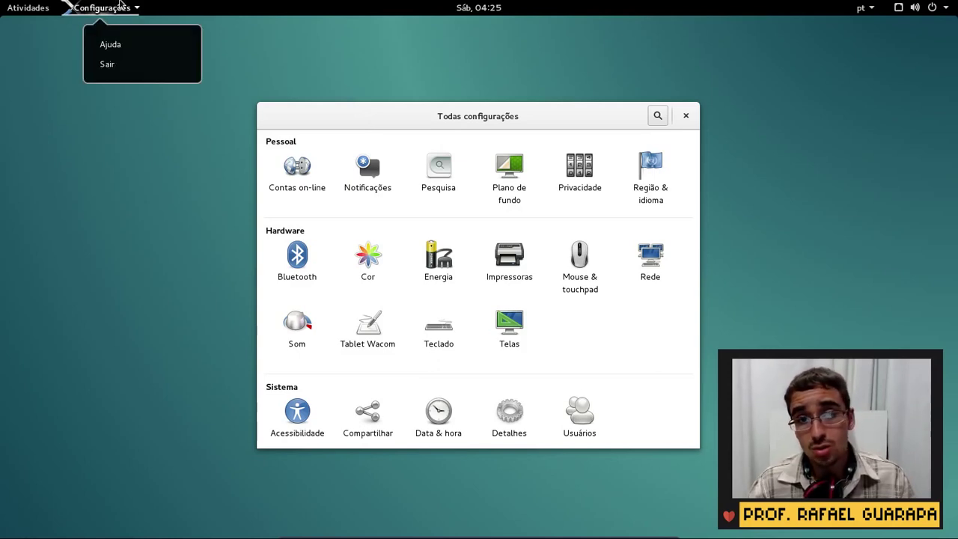
{"action": "left_click", "coordinate": [464, 108]}
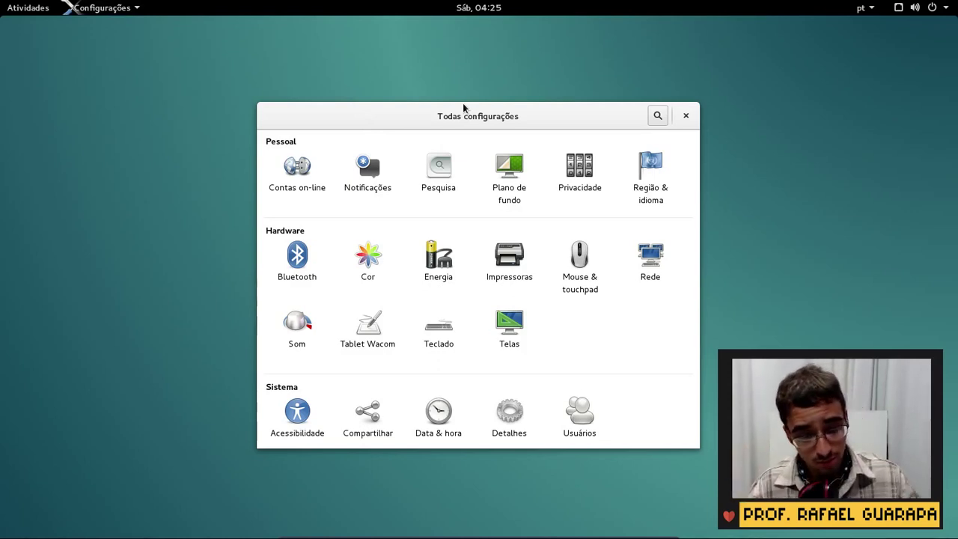
{"action": "key", "text": "ctrl+q"}
Open Alterar plano de fundo from the desktop menu and choose the Tela de bloqueio picture
{"action": "right_click", "coordinate": [378, 198]}
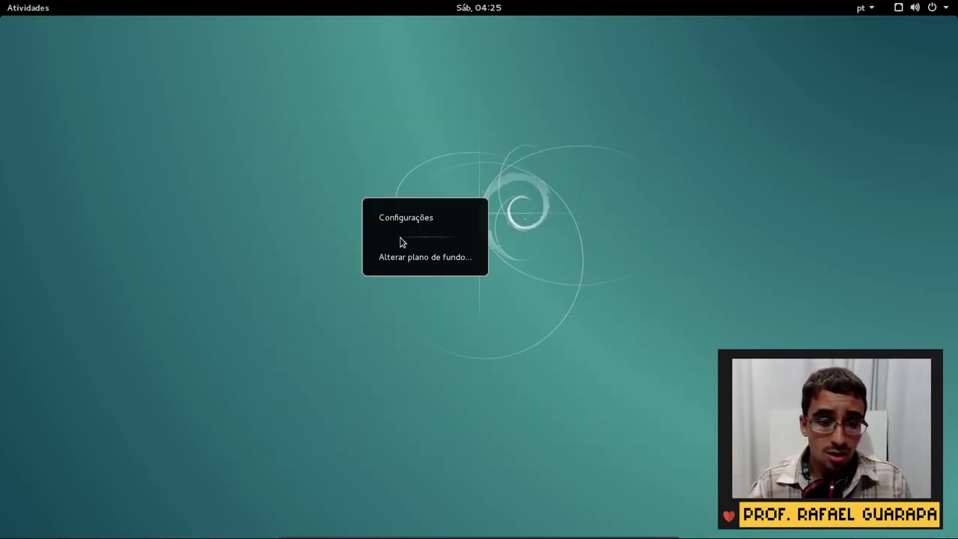
{"action": "left_click", "coordinate": [430, 258]}
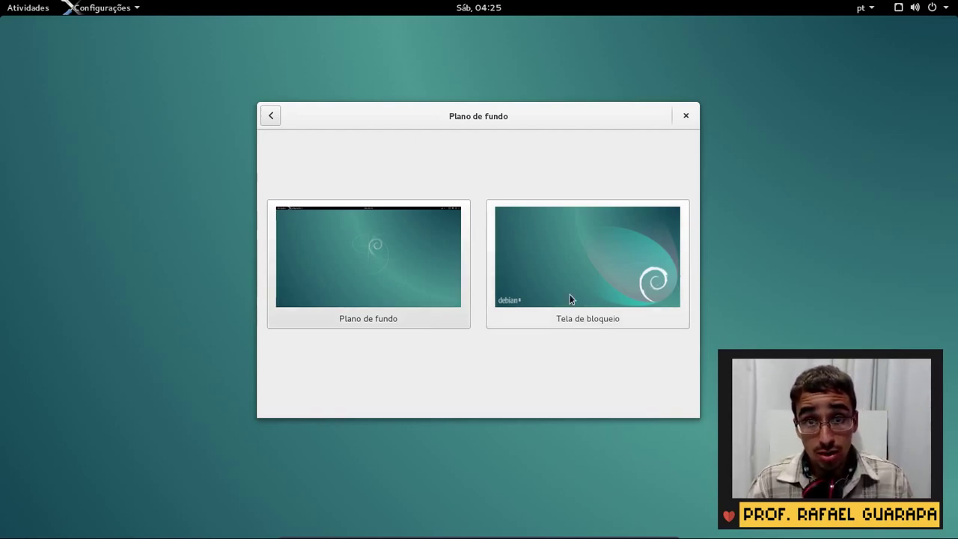
{"action": "left_click", "coordinate": [935, 8]}
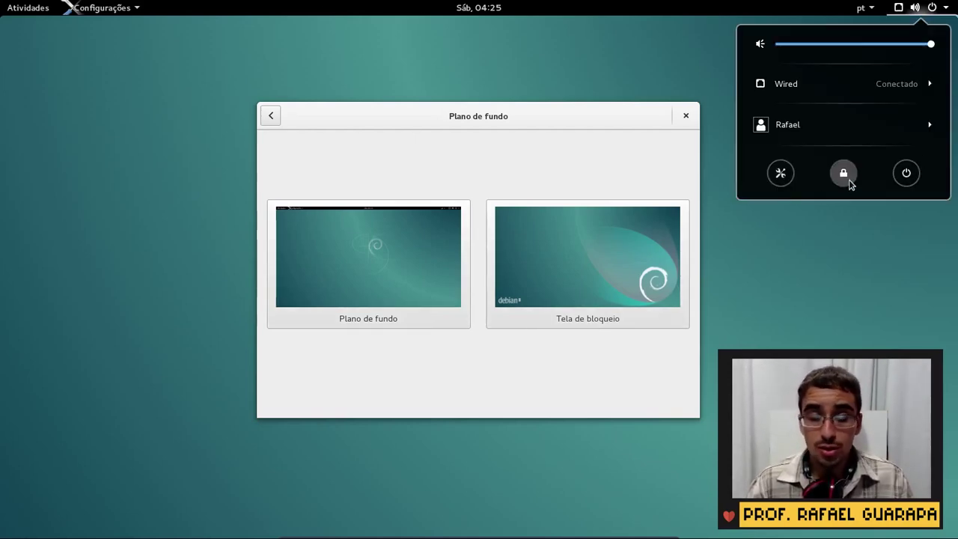
{"action": "left_click", "coordinate": [603, 282]}
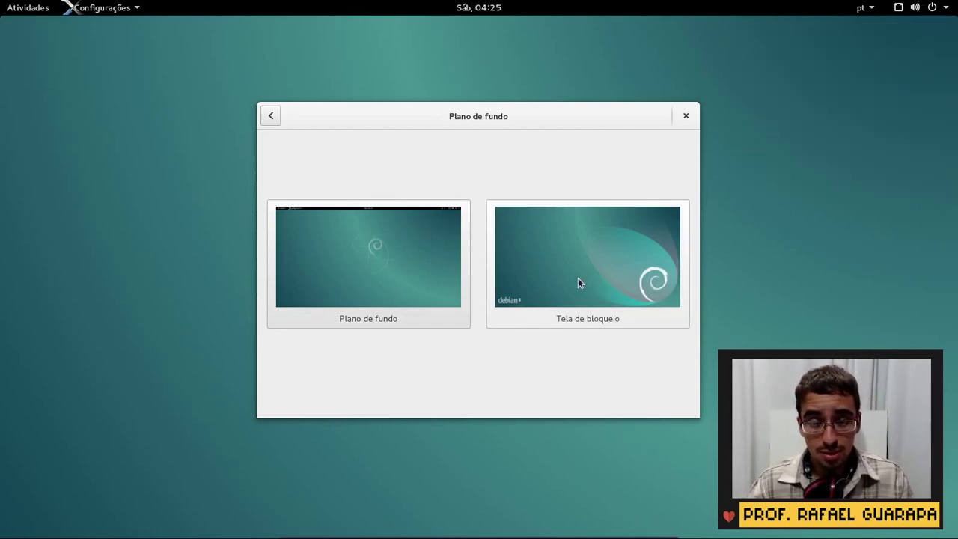
{"action": "left_click", "coordinate": [577, 283]}
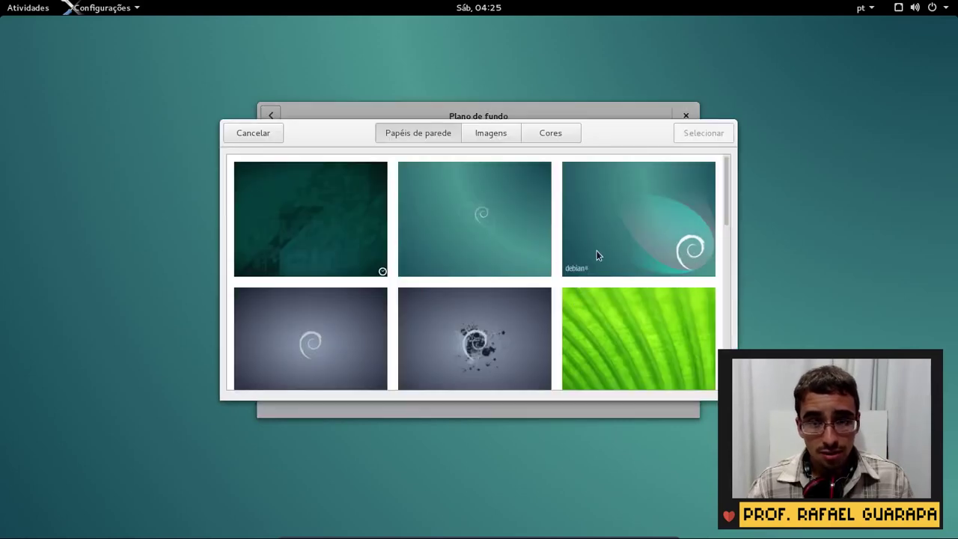
Set the Tela de bloqueio background to the blue-sky clouds wallpaper, then bring up the system menu
{"action": "scroll", "coordinate": [610, 258], "scroll_direction": "down", "scroll_amount": 2}
{"action": "scroll", "coordinate": [490, 281], "scroll_direction": "down", "scroll_amount": 5}
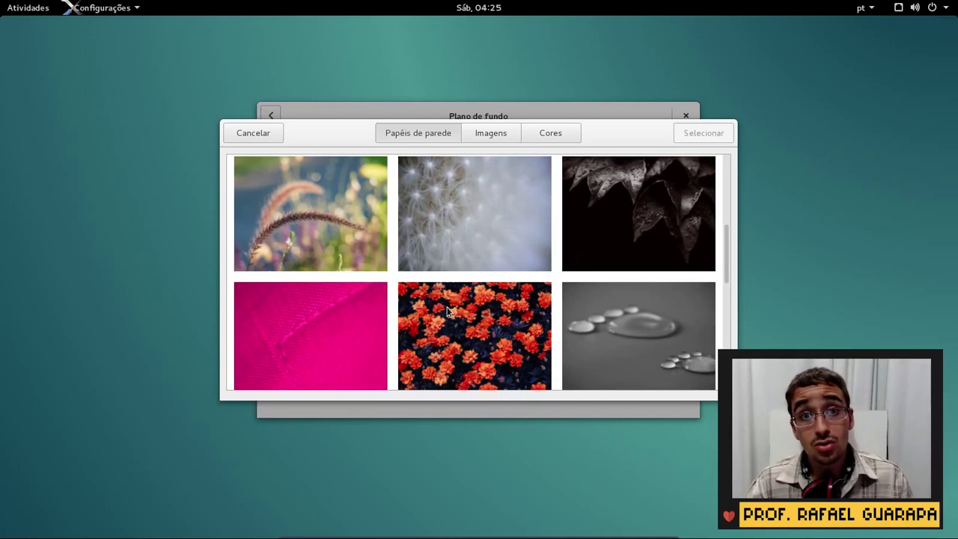
{"action": "scroll", "coordinate": [448, 312], "scroll_direction": "down", "scroll_amount": 8}
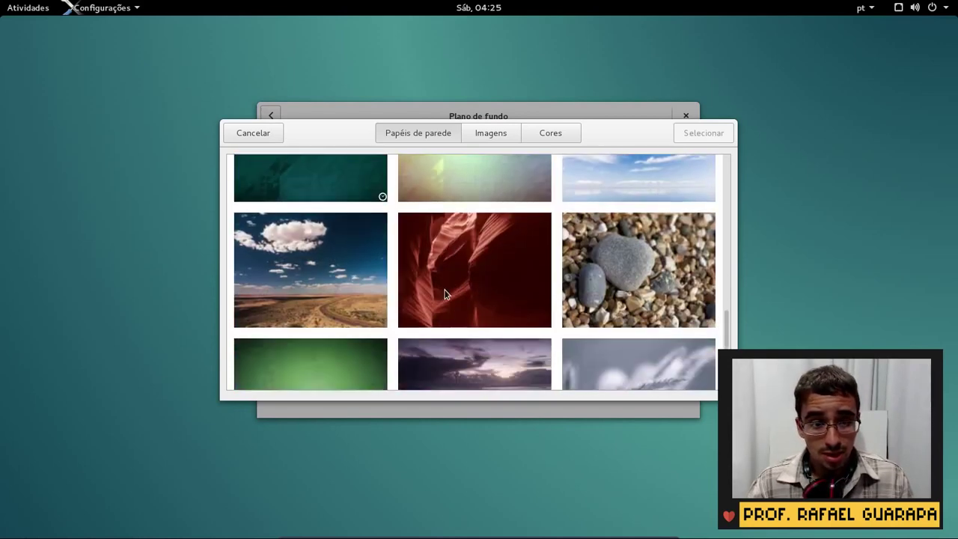
{"action": "scroll", "coordinate": [460, 295], "scroll_direction": "down", "scroll_amount": 2}
{"action": "scroll", "coordinate": [666, 251], "scroll_direction": "up", "scroll_amount": 5}
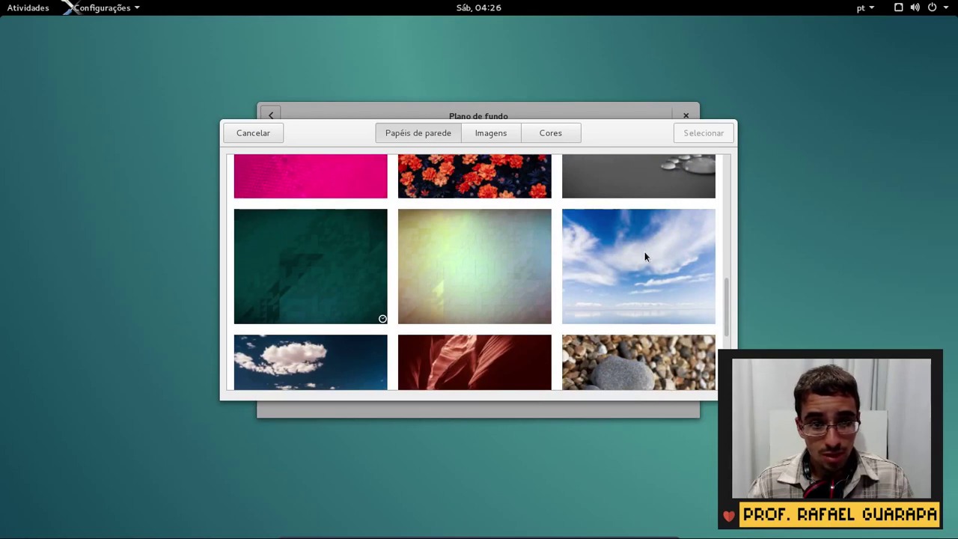
{"action": "left_click", "coordinate": [645, 252]}
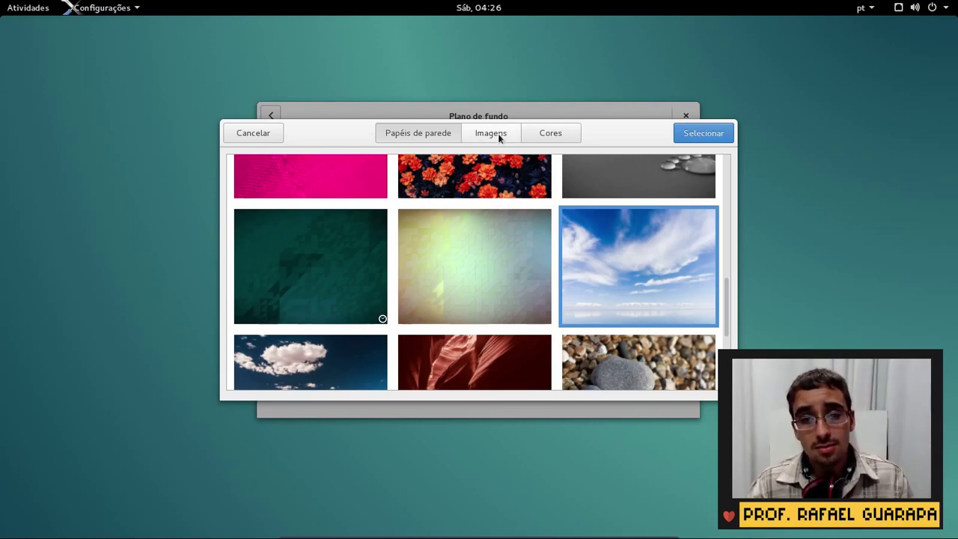
{"action": "left_click", "coordinate": [719, 137]}
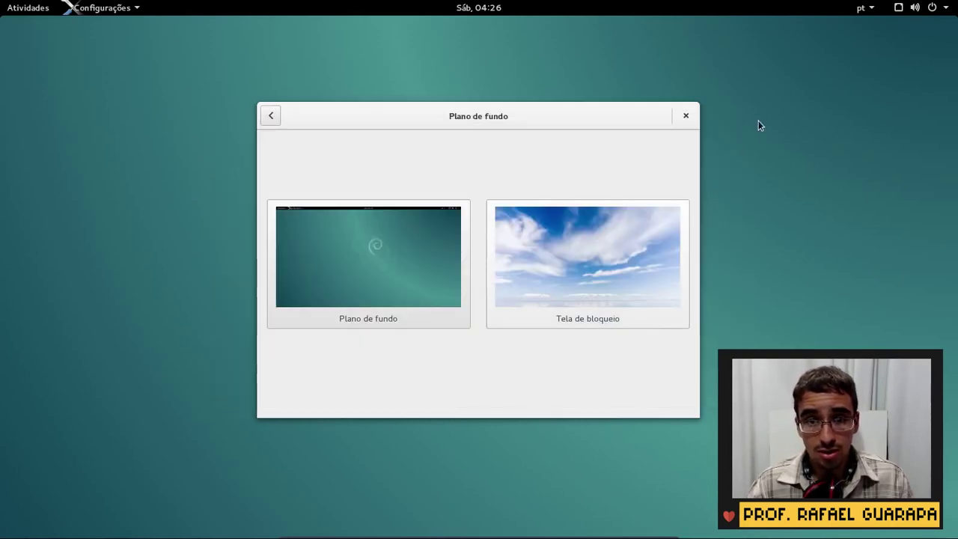
{"action": "left_click", "coordinate": [928, 7]}
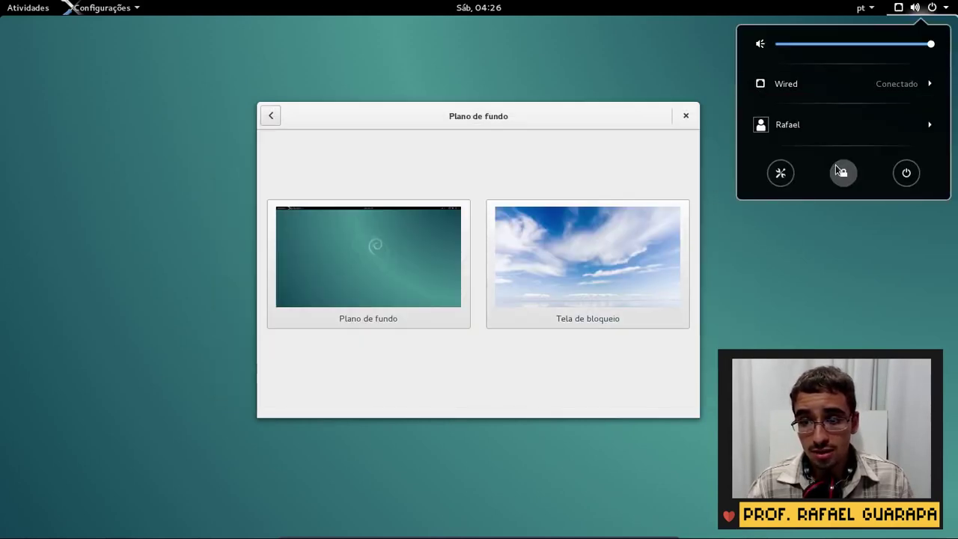
Lock the session to view the clouds lock screen, then unlock with the account password
{"action": "left_click", "coordinate": [838, 170]}
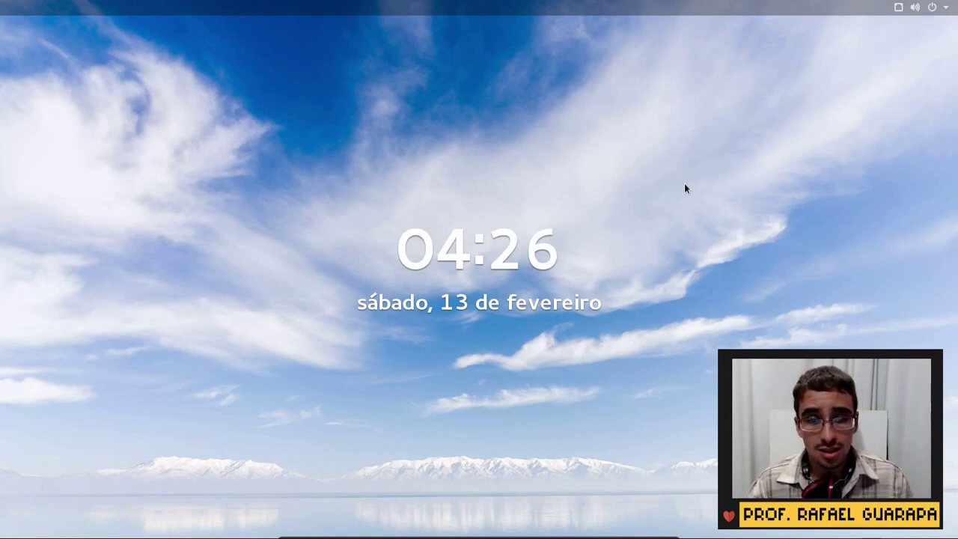
{"action": "type", "text": "*******"}
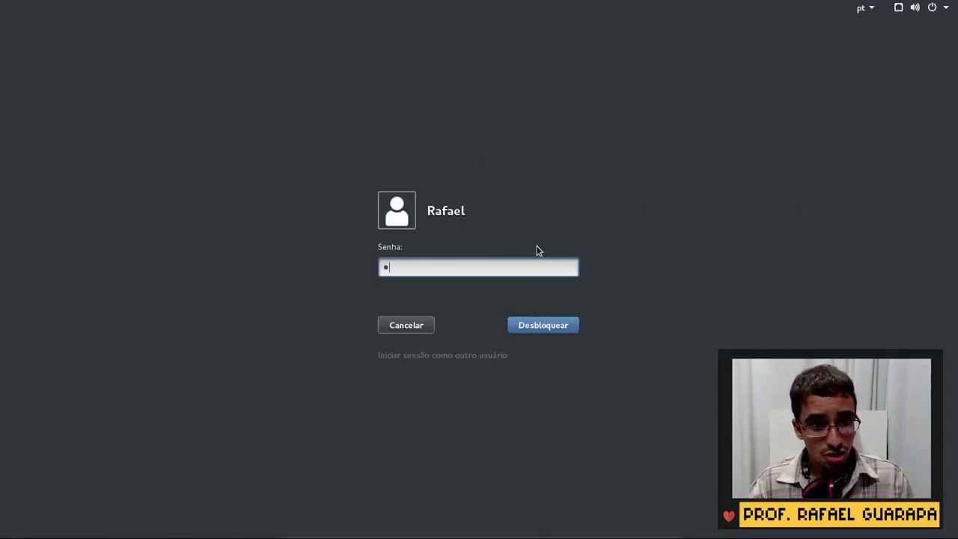
{"action": "type", "text": "*"}
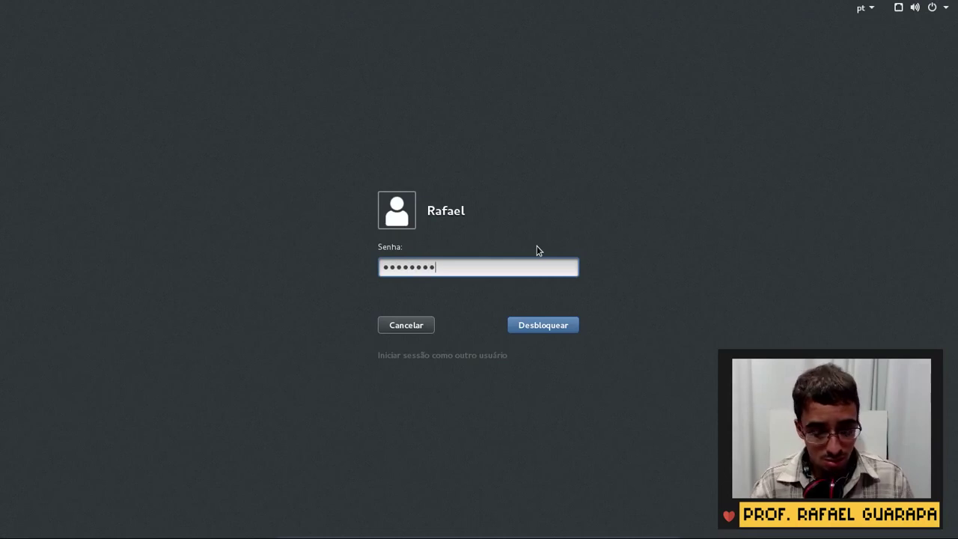
{"action": "key", "text": "ctrl+a"}
{"action": "type", "text": "******"}
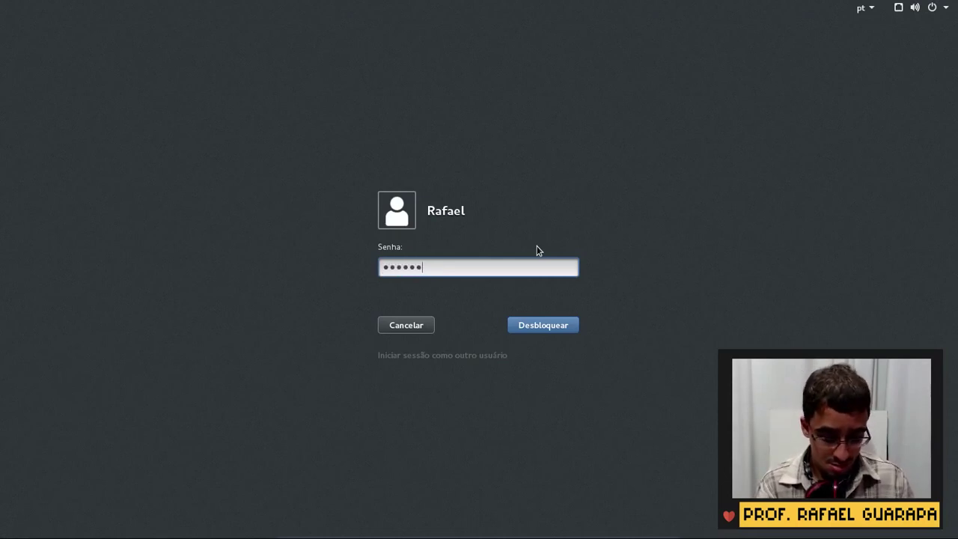
{"action": "key", "text": "Return"}
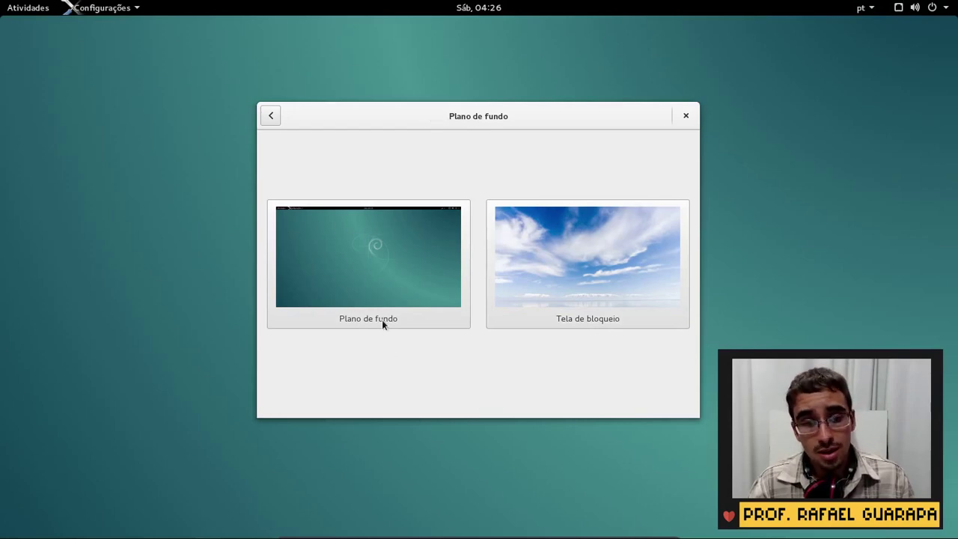
Set the desktop wallpaper to the feathery grass-stalk photo, then reopen the Plano de fundo picker
{"action": "left_click", "coordinate": [380, 305]}
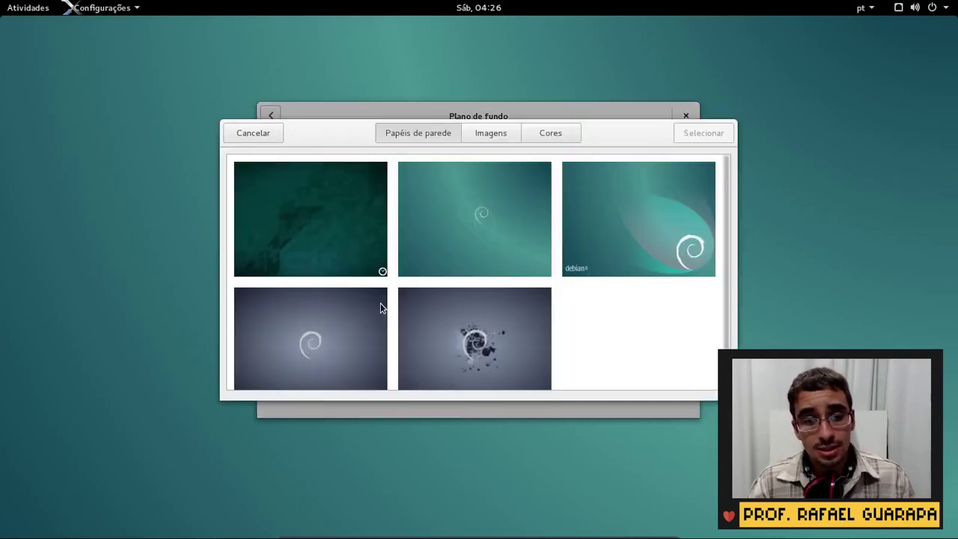
{"action": "scroll", "coordinate": [446, 265], "scroll_direction": "down", "scroll_amount": 3}
{"action": "scroll", "coordinate": [553, 299], "scroll_direction": "up", "scroll_amount": 2}
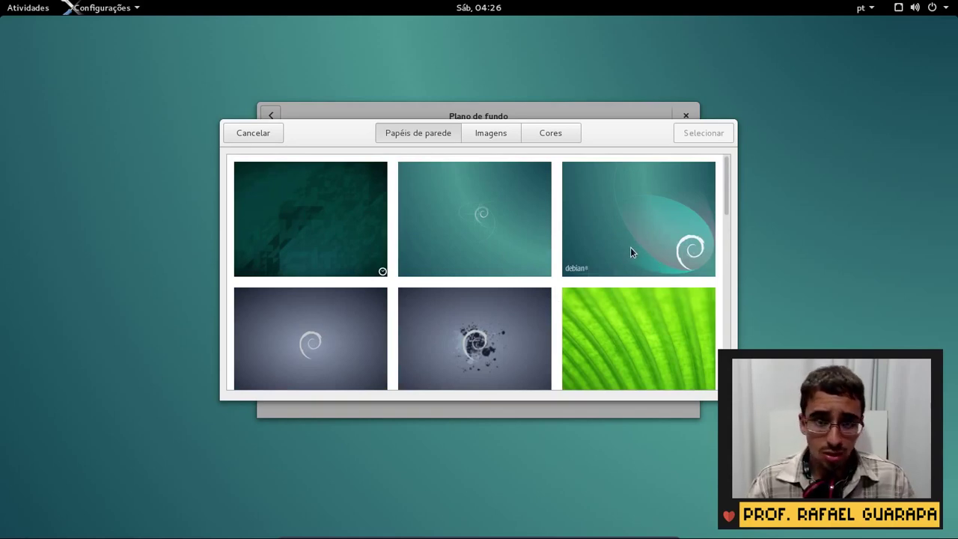
{"action": "scroll", "coordinate": [630, 252], "scroll_direction": "down", "scroll_amount": 5}
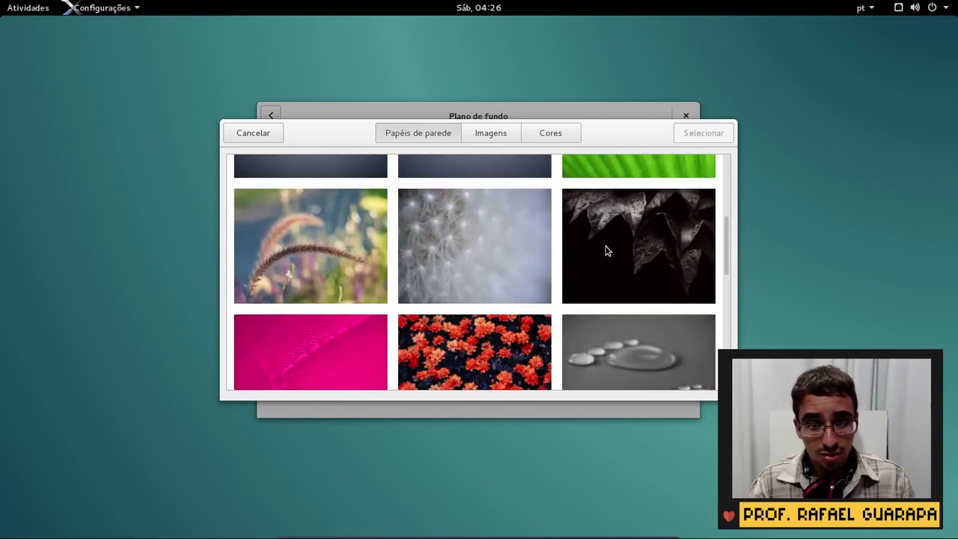
{"action": "scroll", "coordinate": [430, 239], "scroll_direction": "down", "scroll_amount": 2}
{"action": "left_click", "coordinate": [330, 191]}
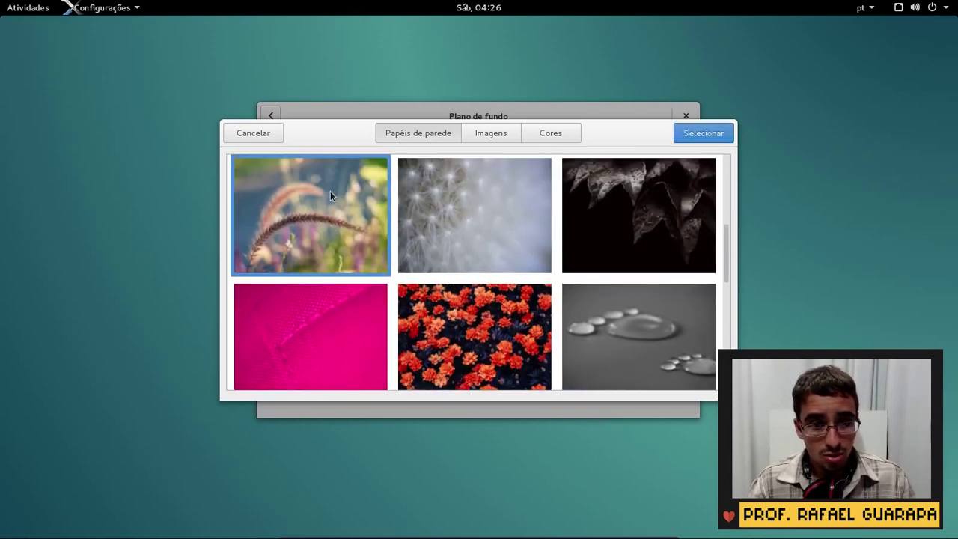
{"action": "left_click", "coordinate": [703, 135]}
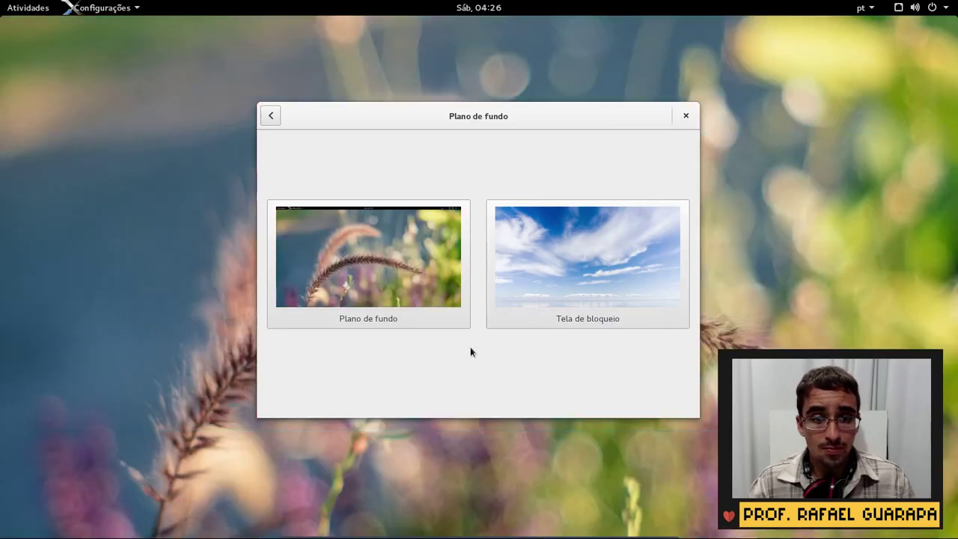
{"action": "left_click_drag", "start_coordinate": [549, 120], "coordinate": [451, 158]}
{"action": "left_click", "coordinate": [337, 321]}
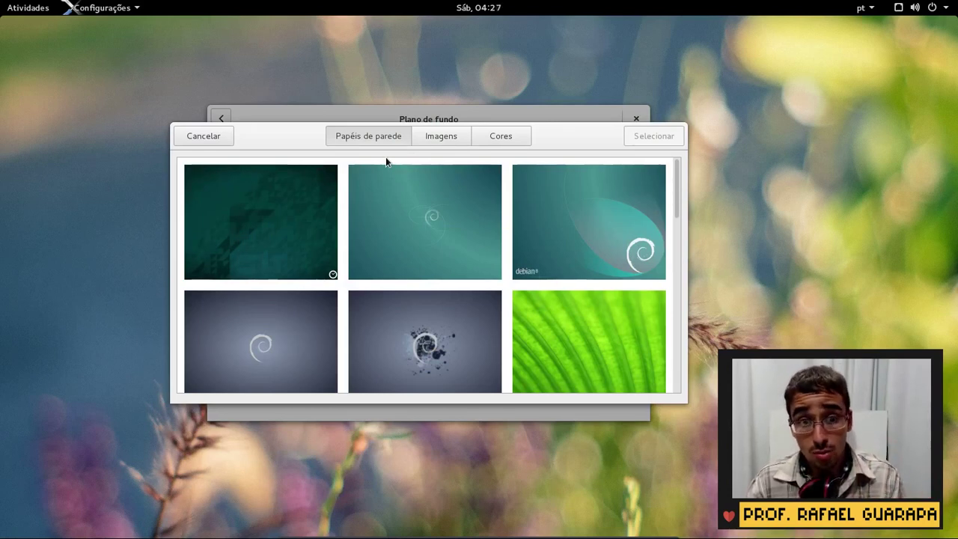
Switch the picker to Cores and apply the grey-blue solid colour as desktop background
{"action": "left_click", "coordinate": [447, 135]}
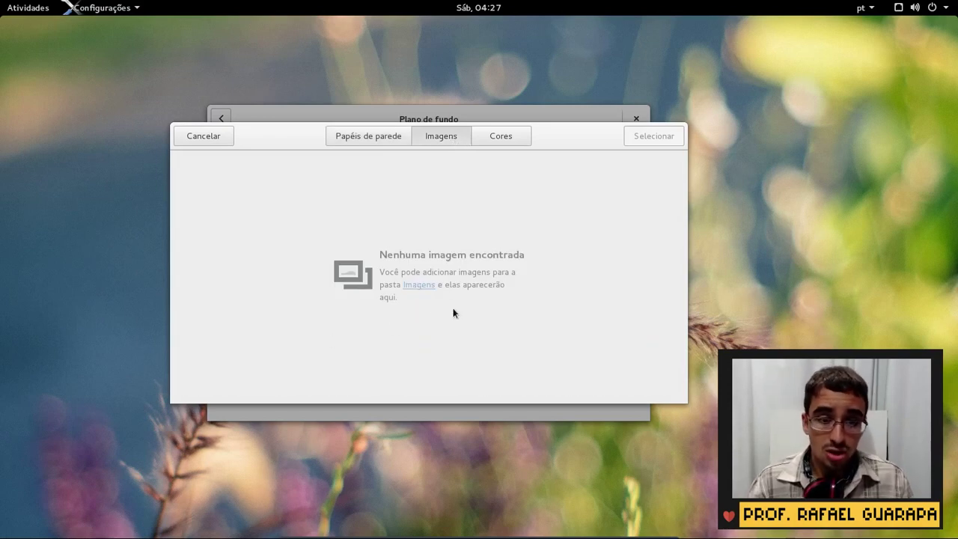
{"action": "left_click", "coordinate": [496, 137]}
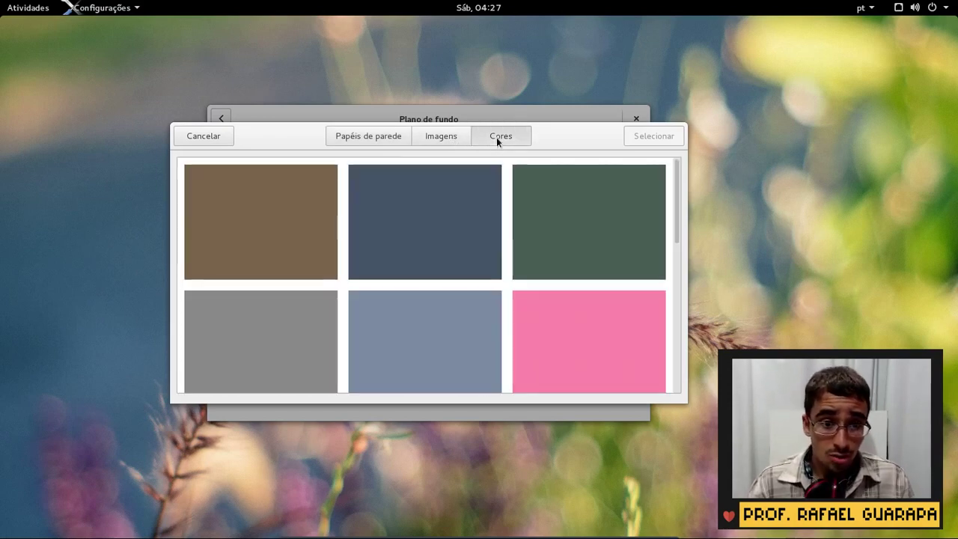
{"action": "left_click", "coordinate": [442, 142]}
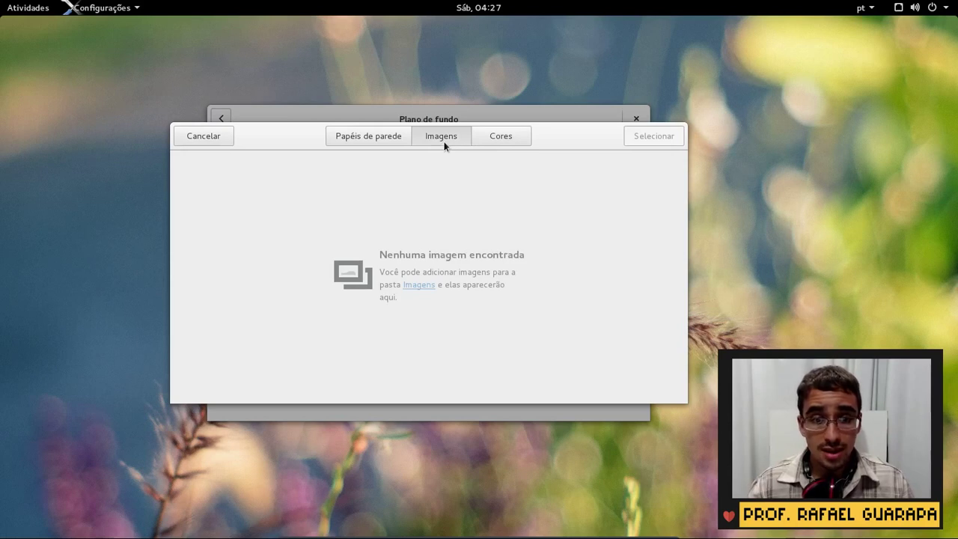
{"action": "left_click", "coordinate": [498, 135]}
{"action": "left_click", "coordinate": [471, 230]}
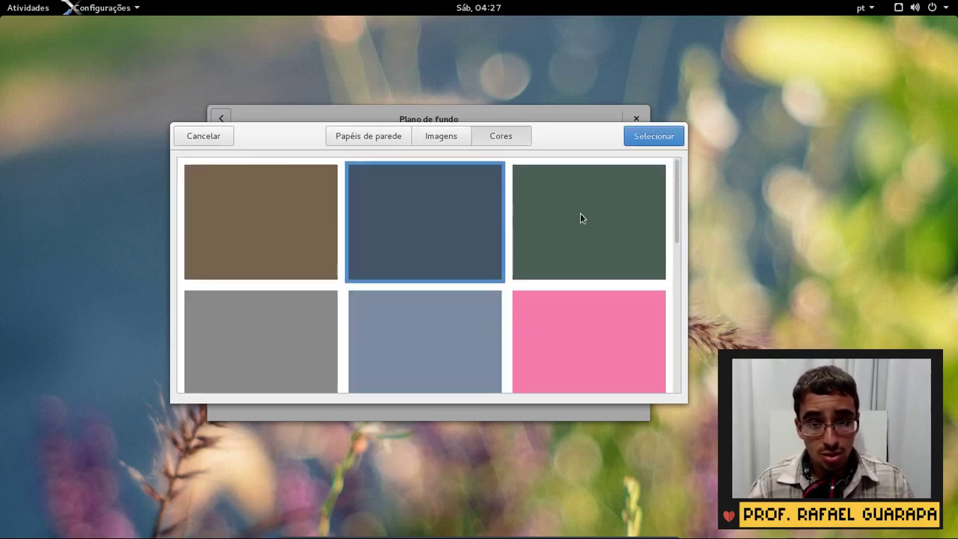
{"action": "scroll", "coordinate": [628, 208], "scroll_direction": "down", "scroll_amount": 5}
{"action": "scroll", "coordinate": [627, 204], "scroll_direction": "down", "scroll_amount": 2}
{"action": "scroll", "coordinate": [615, 213], "scroll_direction": "up", "scroll_amount": 10}
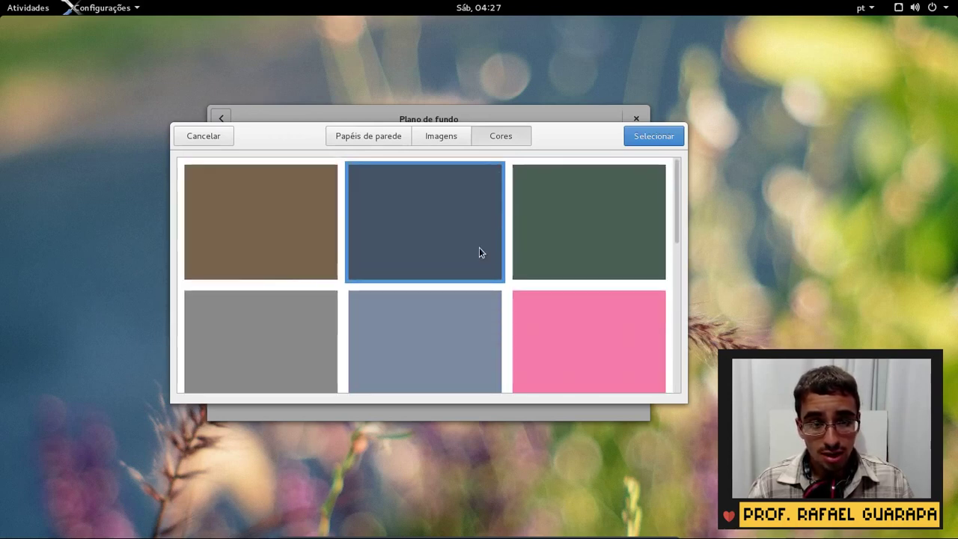
{"action": "left_click", "coordinate": [441, 321]}
{"action": "left_click", "coordinate": [655, 135]}
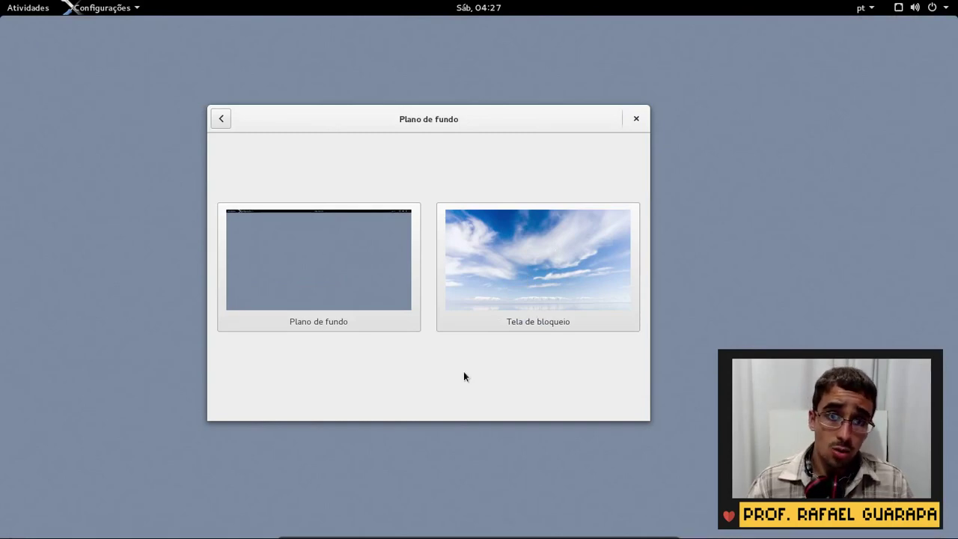
Apply the default teal Debian wallpaper from Papéis de parede as the desktop background
{"action": "left_click", "coordinate": [373, 242]}
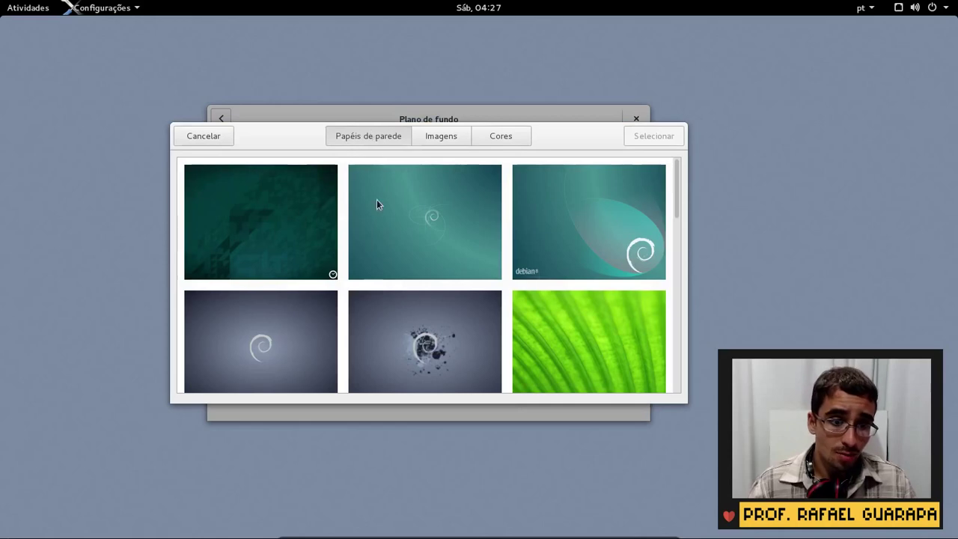
{"action": "scroll", "coordinate": [284, 234], "scroll_direction": "down", "scroll_amount": 2}
{"action": "left_click", "coordinate": [296, 258]}
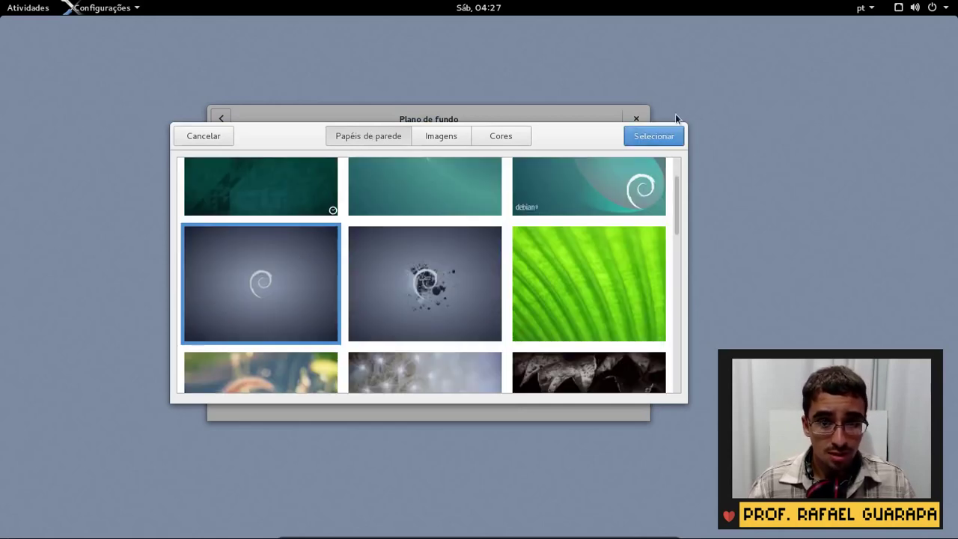
{"action": "scroll", "coordinate": [448, 190], "scroll_direction": "up", "scroll_amount": 2}
{"action": "left_click", "coordinate": [449, 191]}
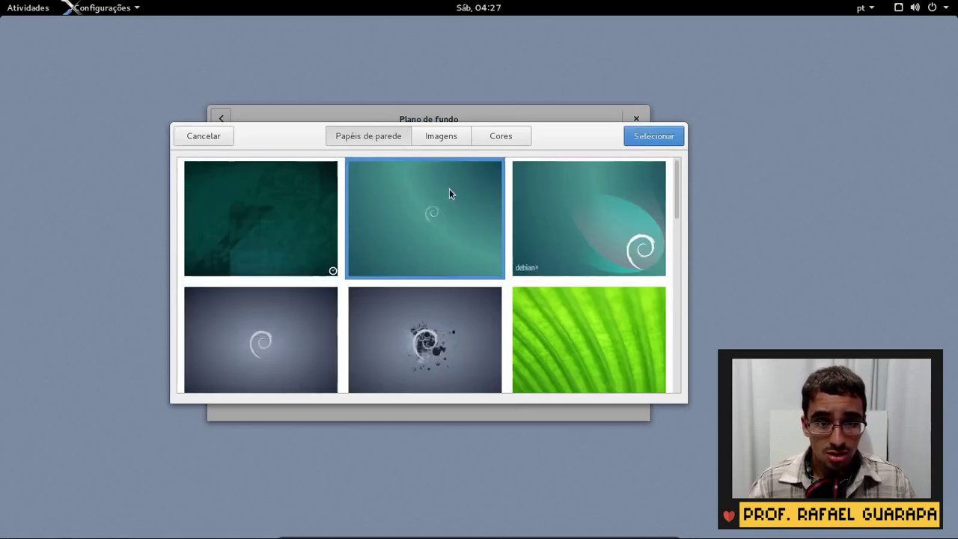
{"action": "left_click", "coordinate": [637, 135]}
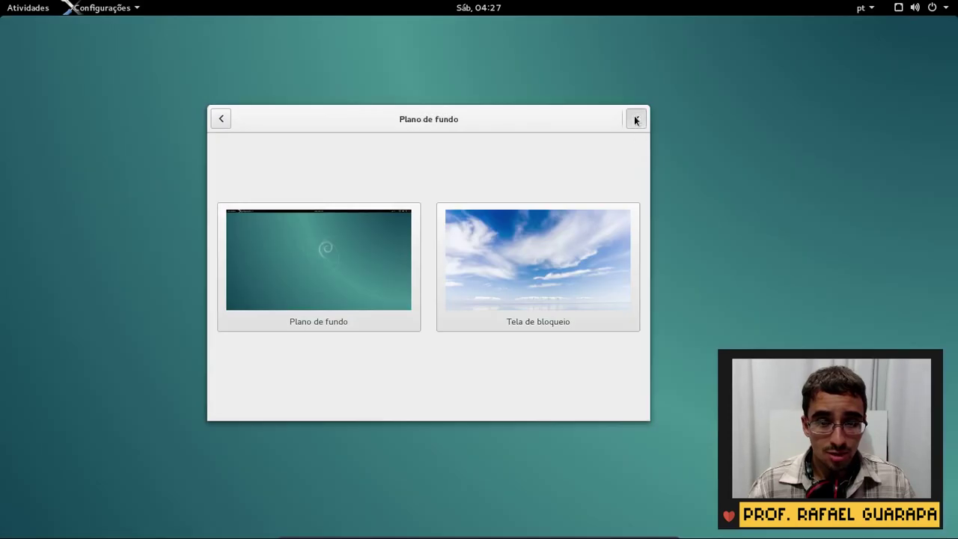
Close the Background settings window and toggle the Activities overview back to the desktop
{"action": "left_click", "coordinate": [635, 120]}
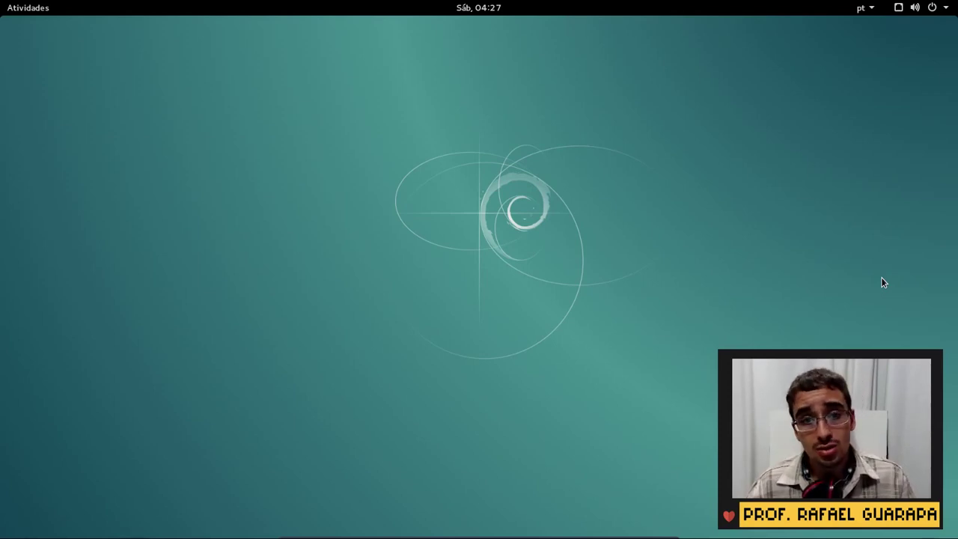
{"action": "key", "text": "super"}
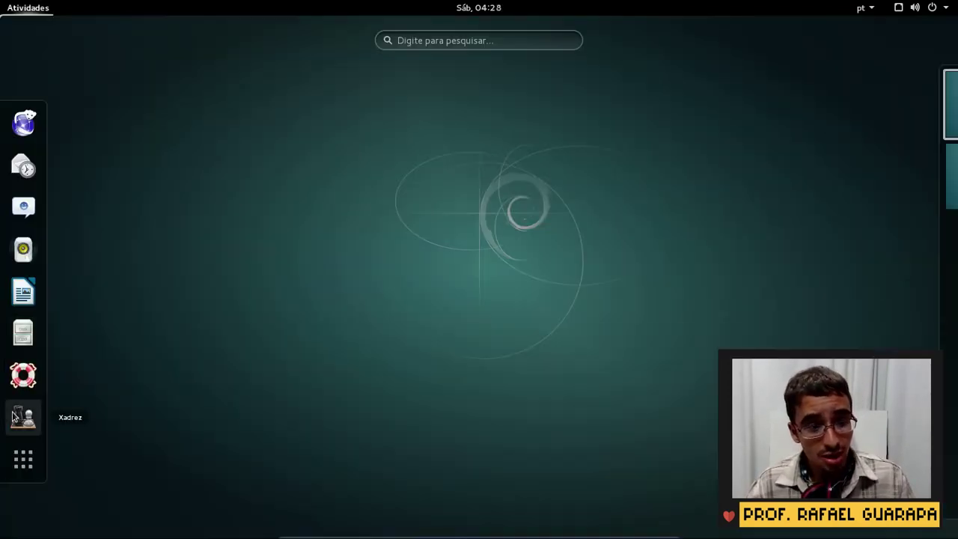
{"action": "key", "text": "super"}
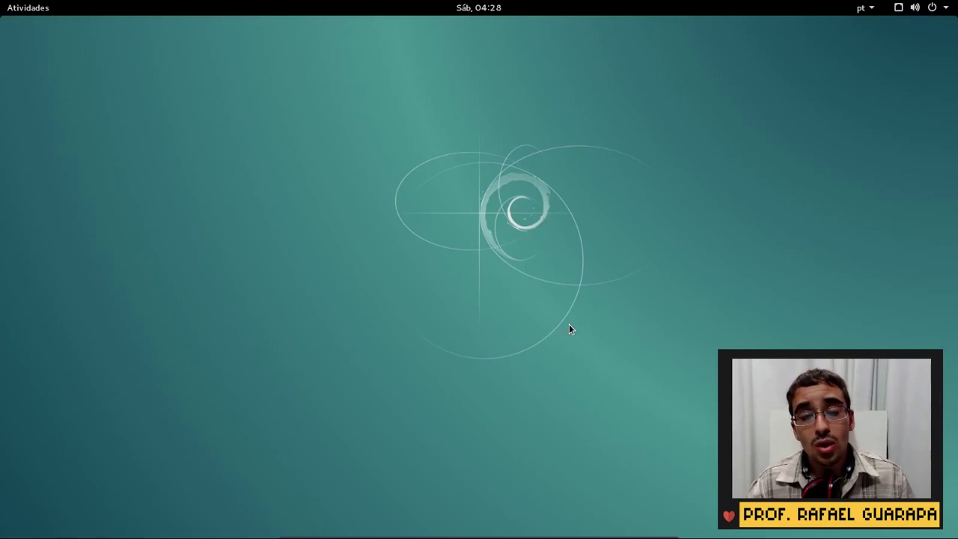